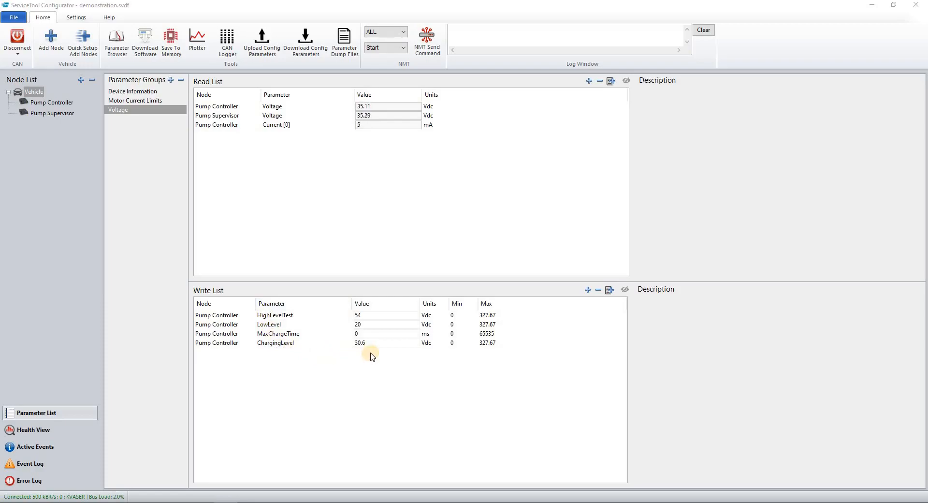
Step: Set the Pump Controller's LowLevel voltage parameter in the write list to 23 Vdc
left_click(367, 329)
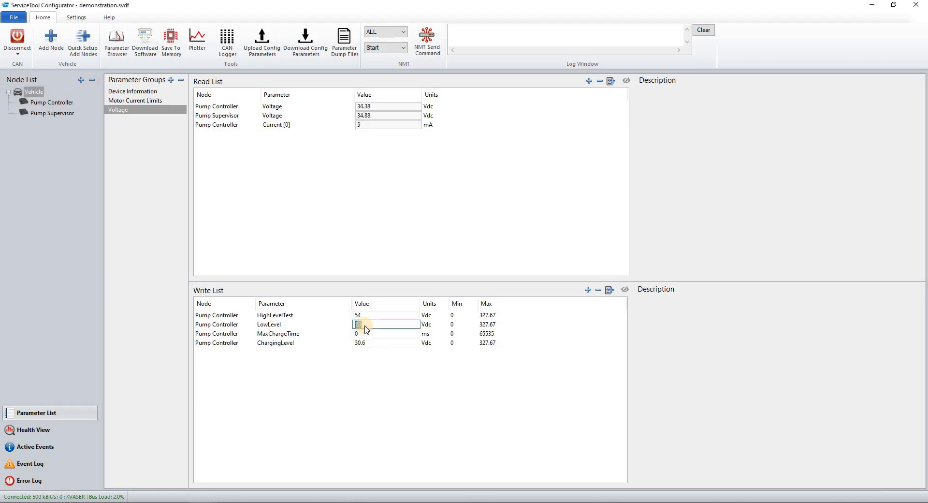
type("23")
left_click(371, 414)
Step: In the Motor Current Limits group, edit the ForwardMaxBrakeCurrent parameter to a minimum of 350 and a maximum of 800
left_click(150, 101)
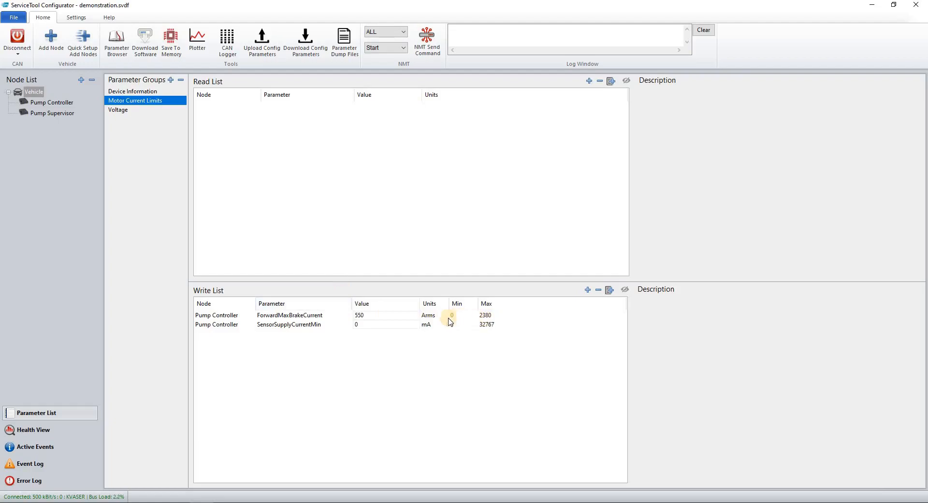
left_click(342, 318)
right_click(342, 316)
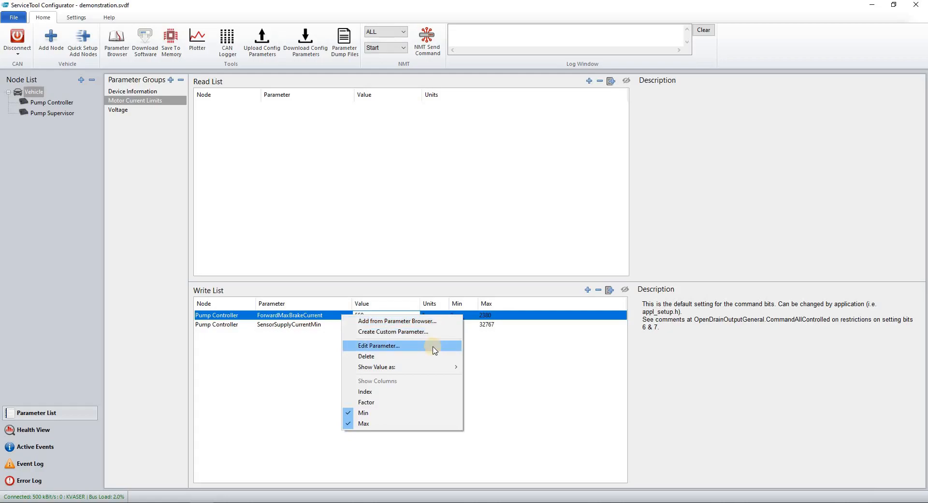
left_click(434, 346)
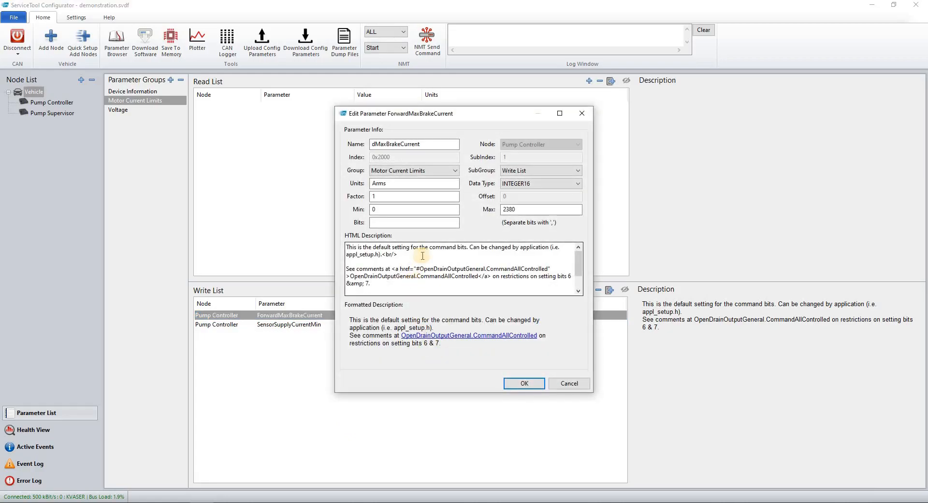
left_click_drag(464, 109, 663, 175)
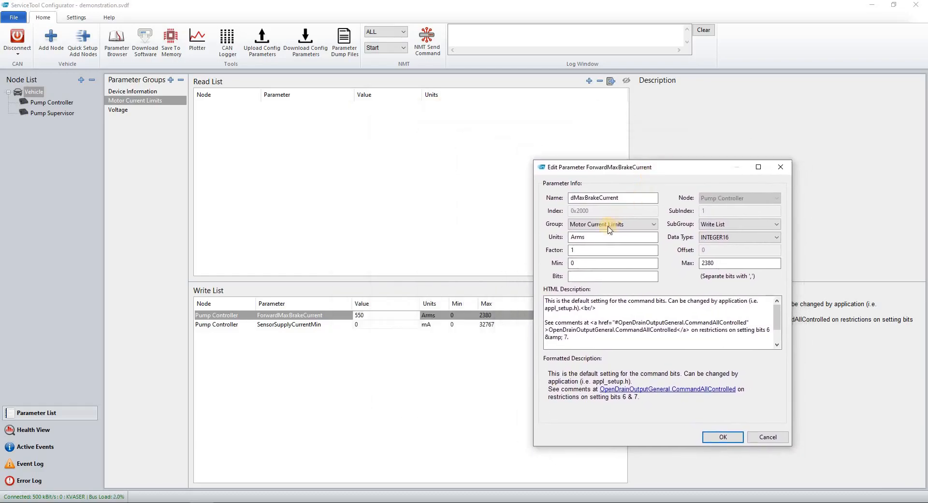
double_click(570, 263)
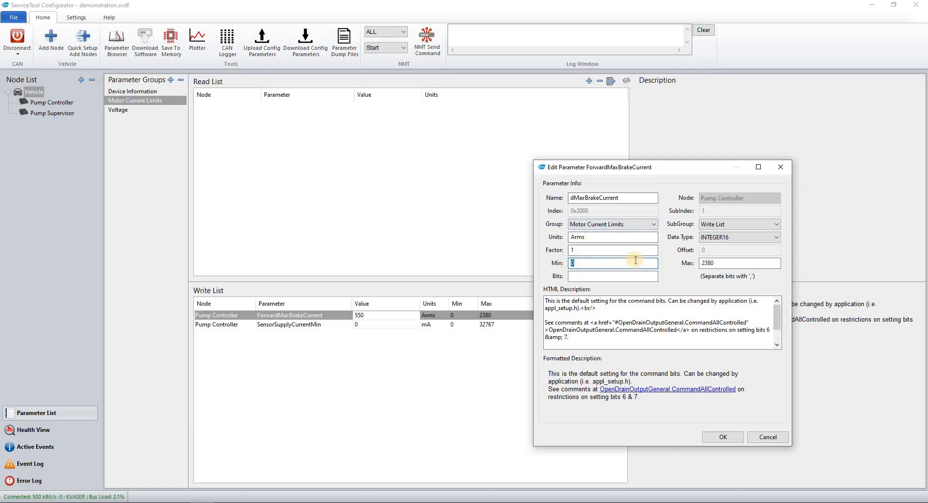
type("350")
double_click(719, 263)
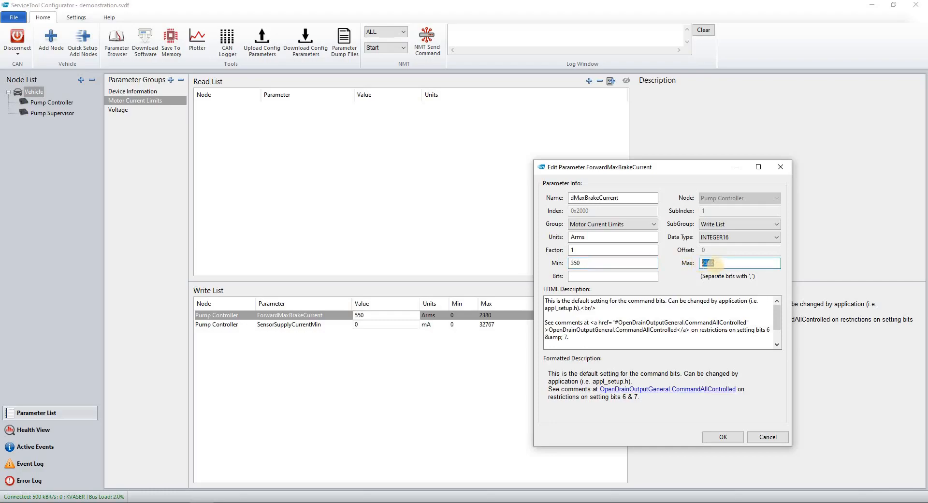
type("800")
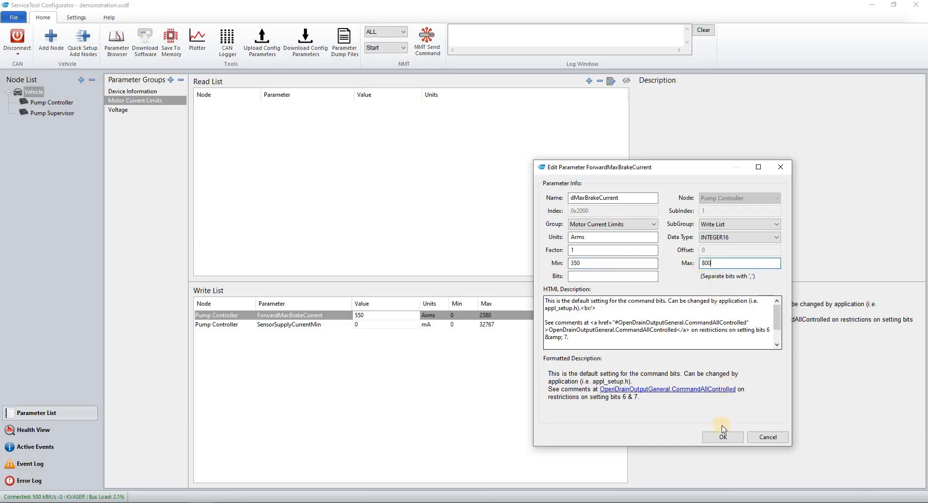
left_click(723, 438)
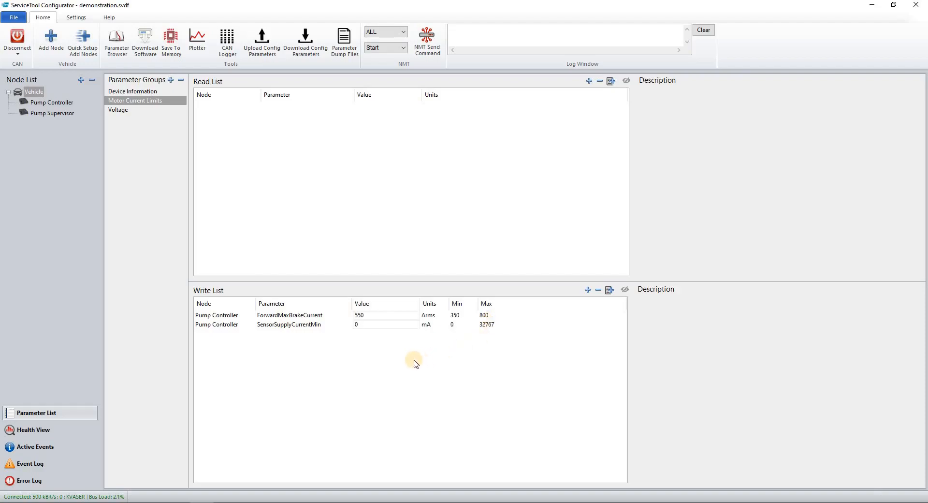
Step: Try to set the ForwardMaxBrakeCurrent value to 12 Arms
double_click(375, 316)
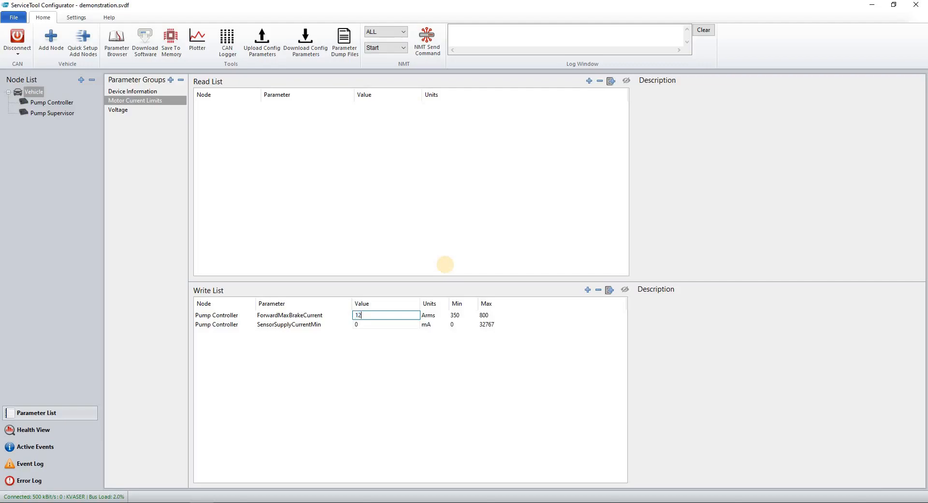
key("Return")
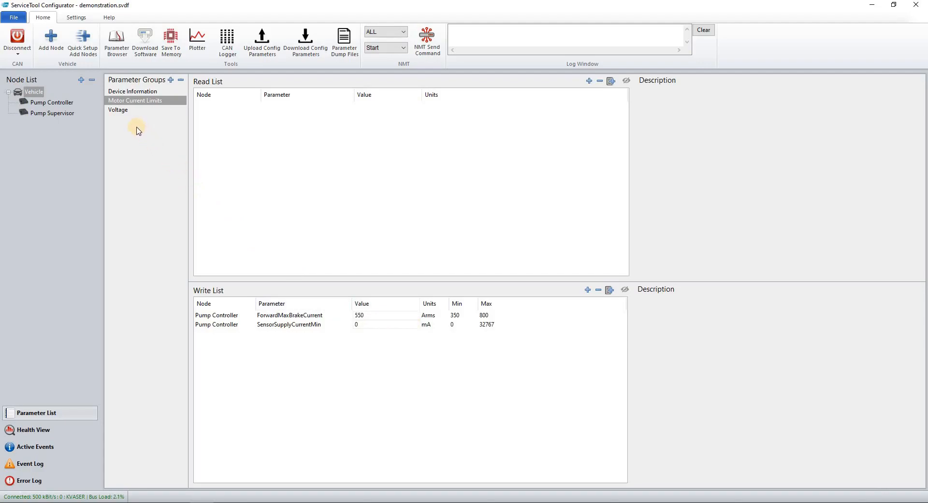
Step: In the Voltage group, edit the HighLevelTest parameter to a raw minimum of 4000 and a raw maximum of 8000
left_click(124, 114)
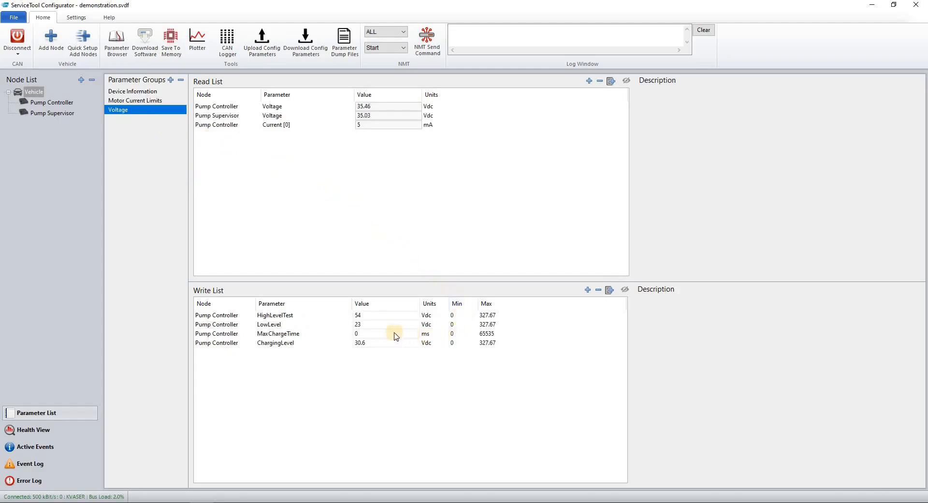
right_click(333, 317)
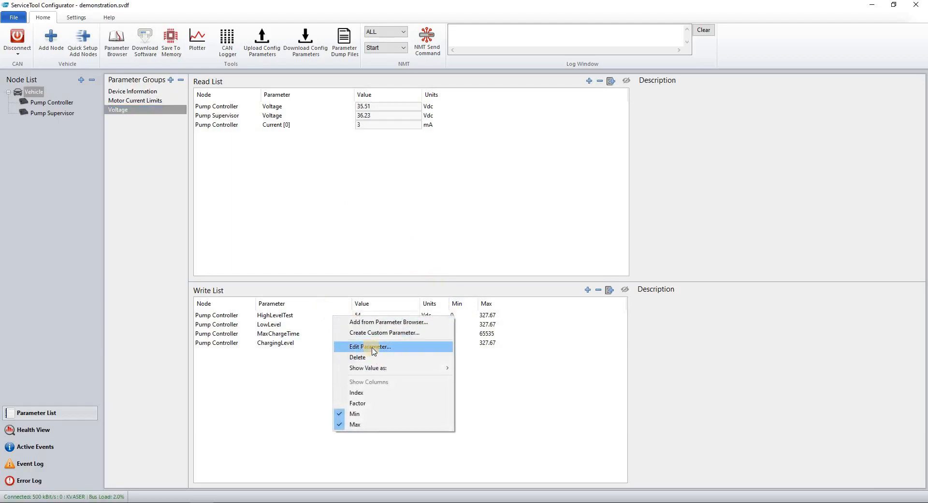
left_click(368, 347)
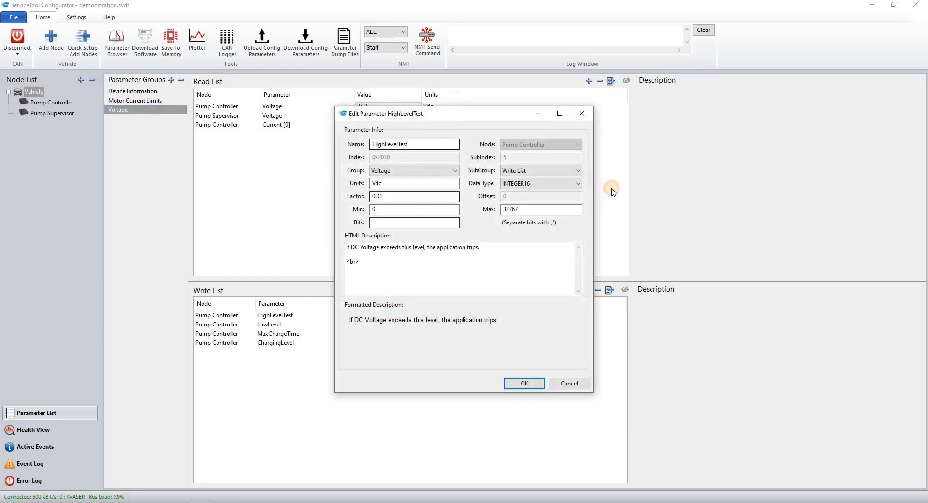
left_click_drag(410, 115, 612, 196)
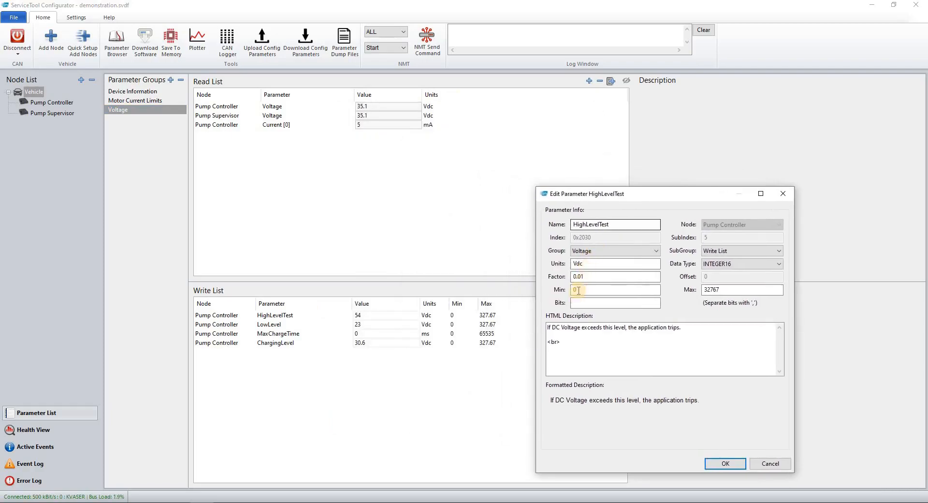
left_click(719, 290)
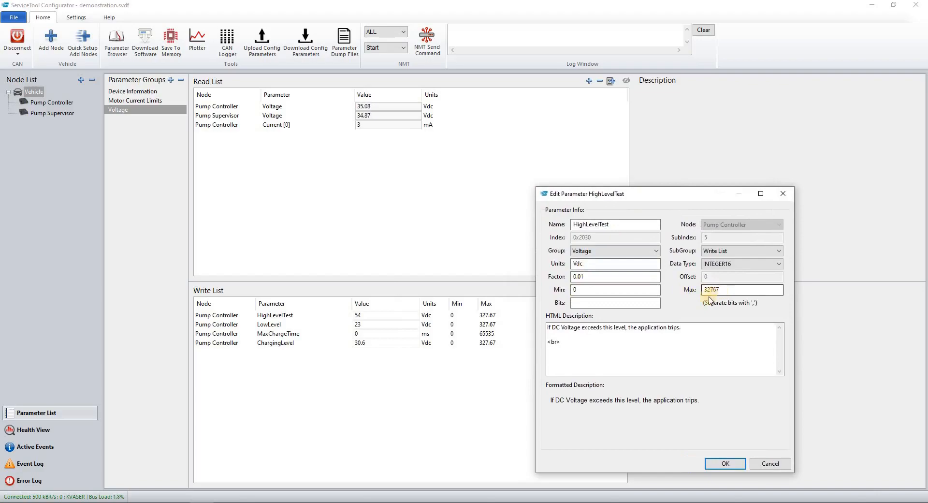
left_click(578, 276)
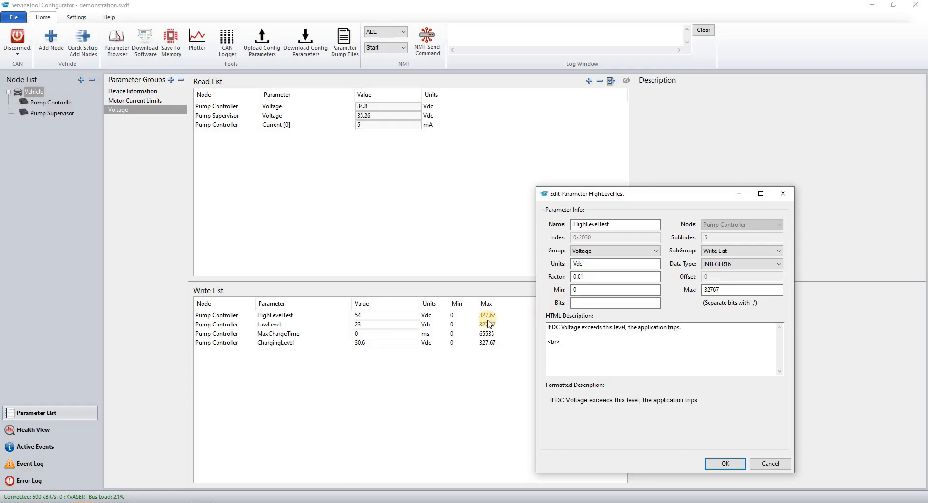
left_click(598, 288)
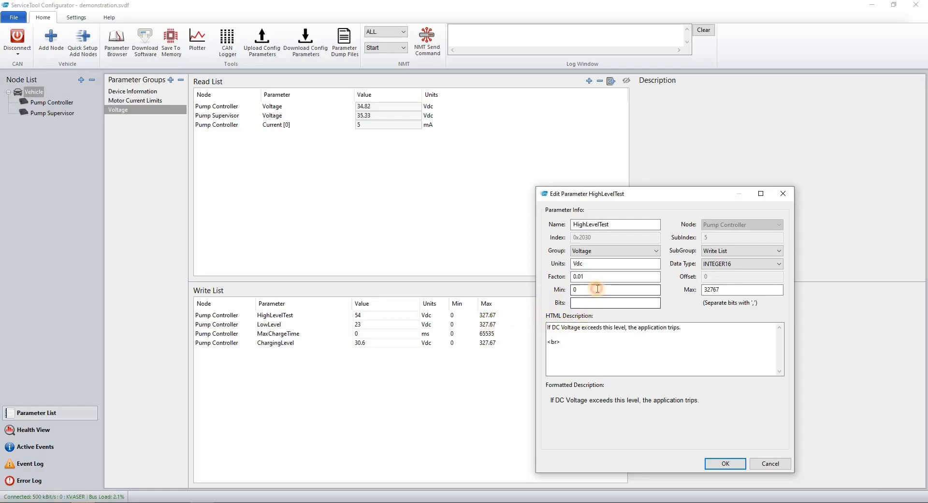
double_click(573, 290)
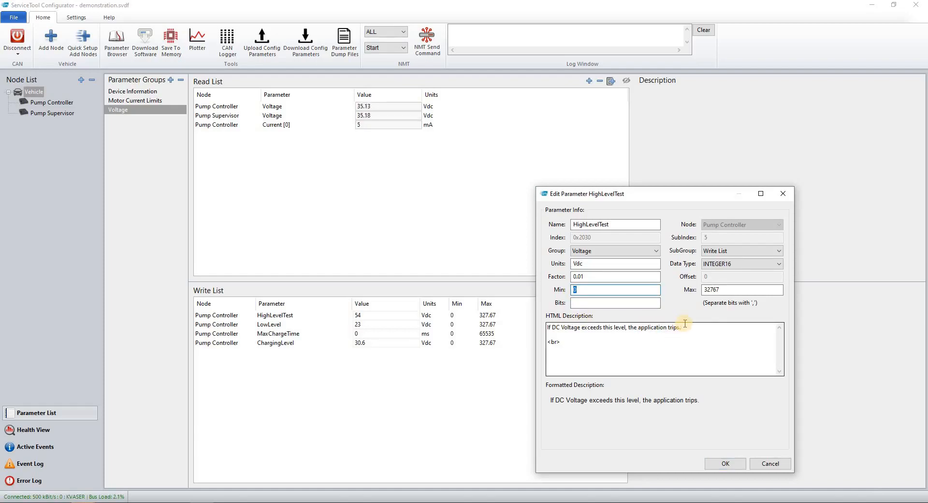
type("4000")
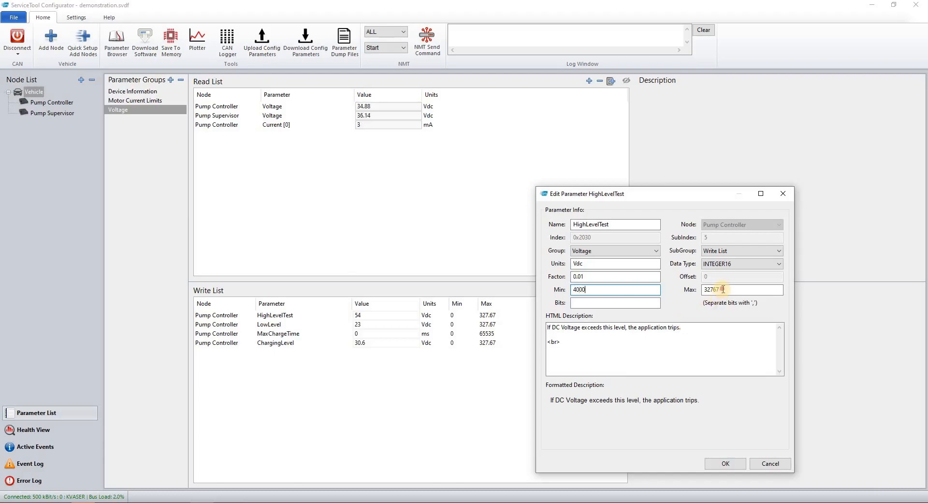
left_click(703, 290)
double_click(703, 289)
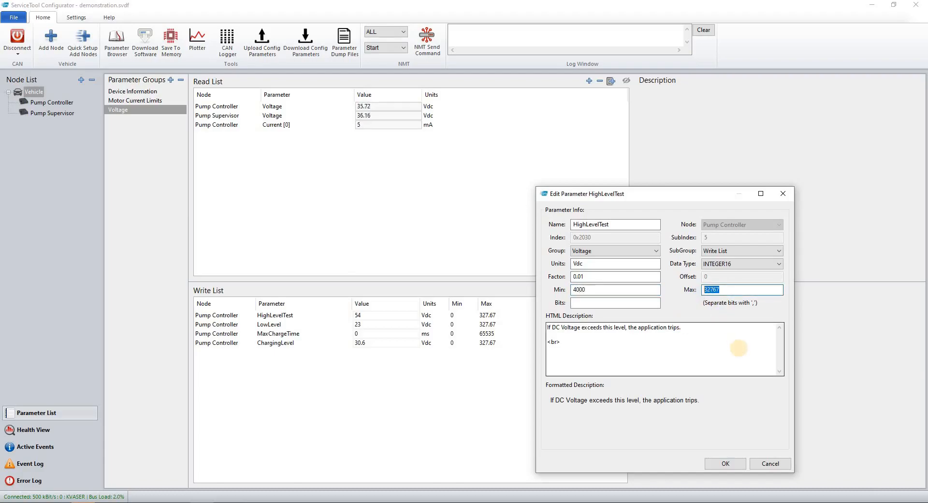
type("8000")
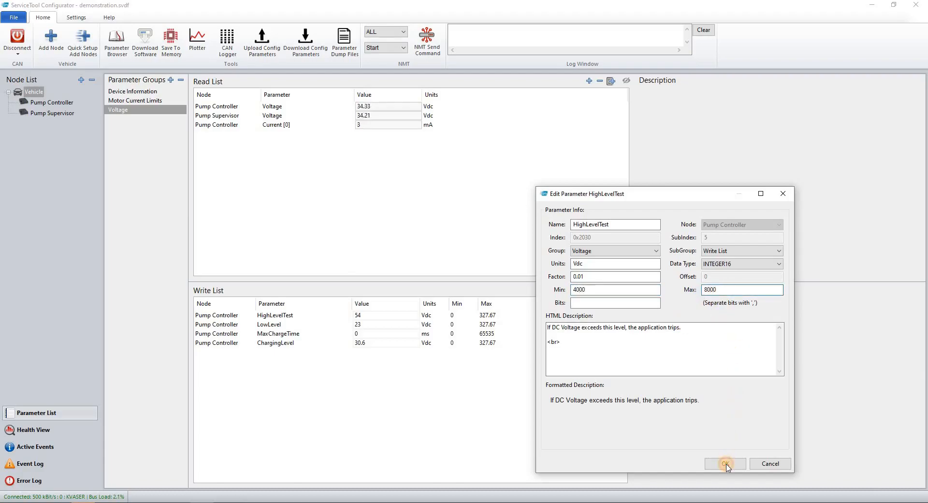
left_click(725, 463)
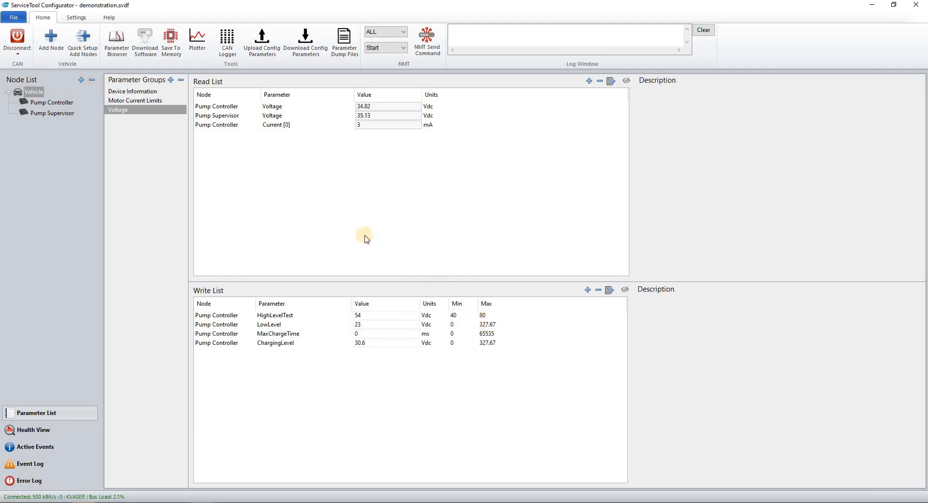
Step: Open the read list's Current [0] parameter for editing and change its name to "OpenDrainOutputCurrent 0"
double_click(255, 128)
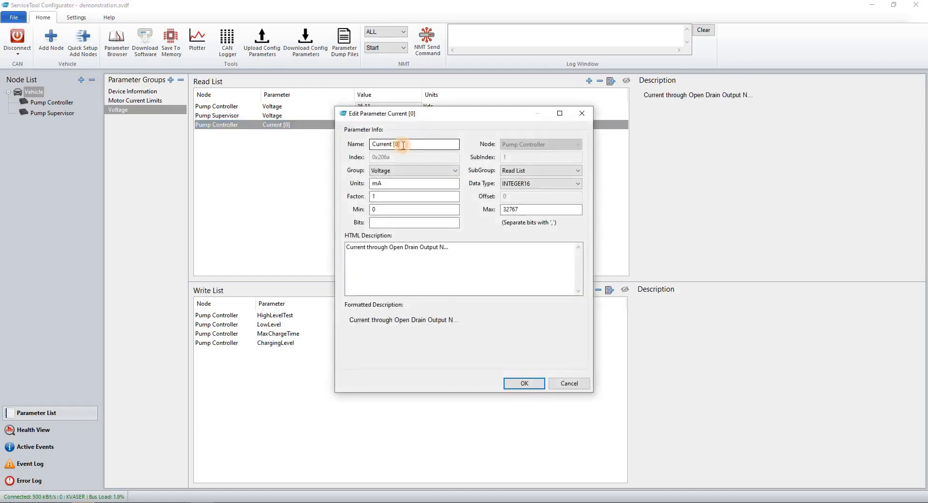
left_click_drag(410, 145, 345, 149)
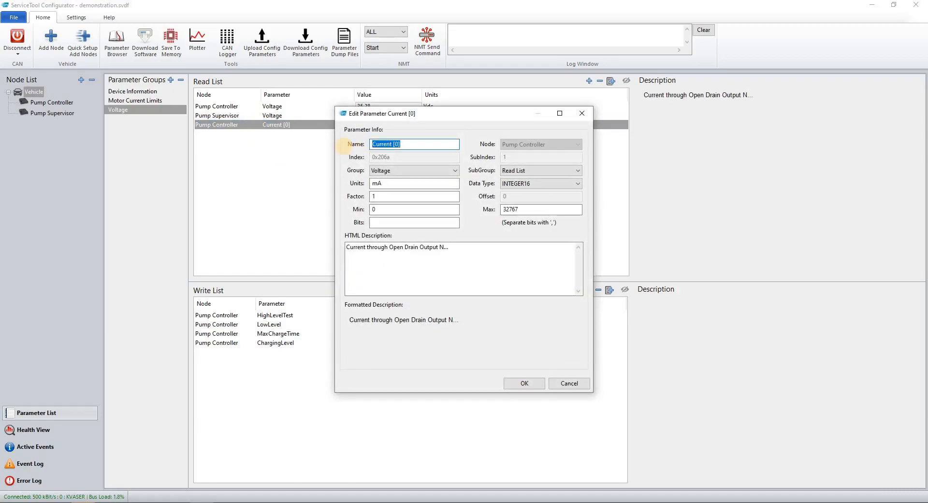
type("OpenDrainOutput")
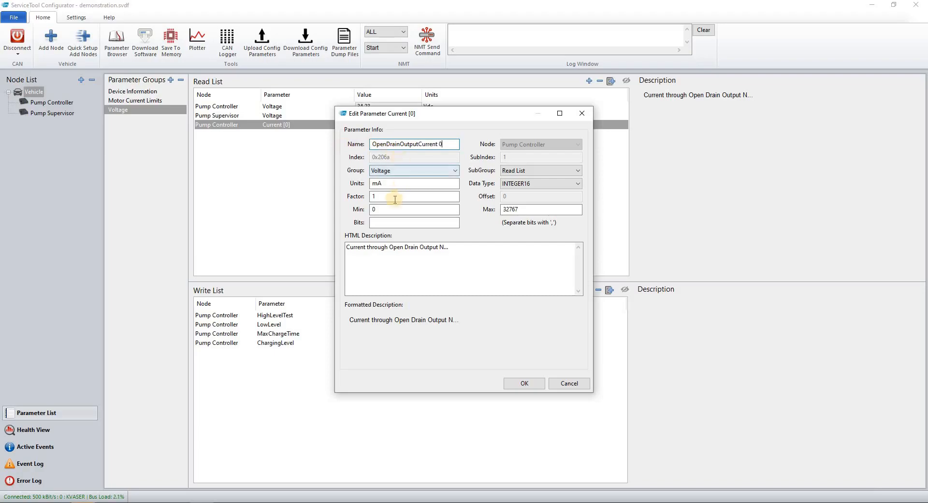
Step: Change the HTML description's ending to "Output 0", add "<br><br><B> This is a demo" below it, and save the parameter
left_click(365, 253)
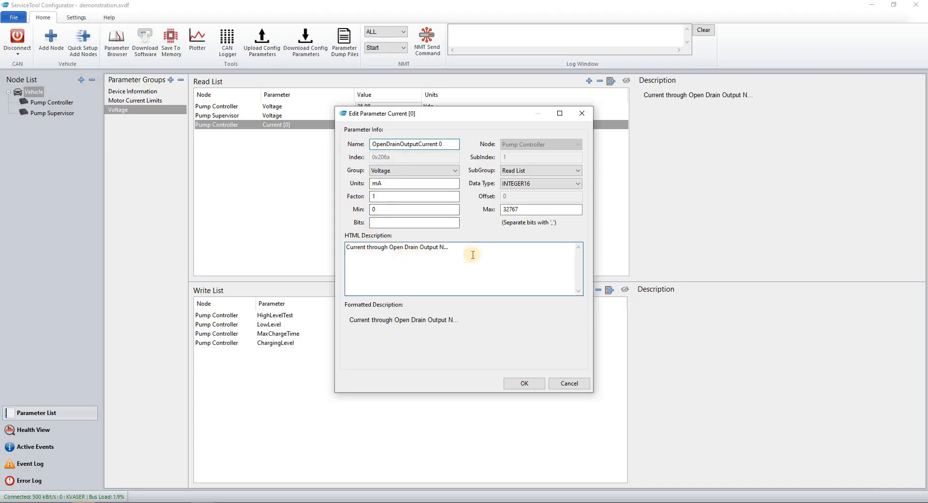
left_click_drag(466, 250, 440, 260)
type("0")
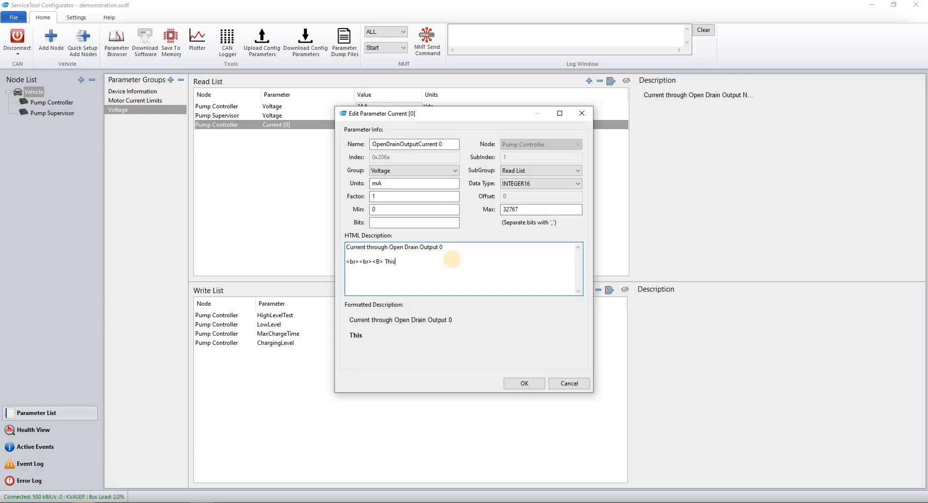
type("mo")
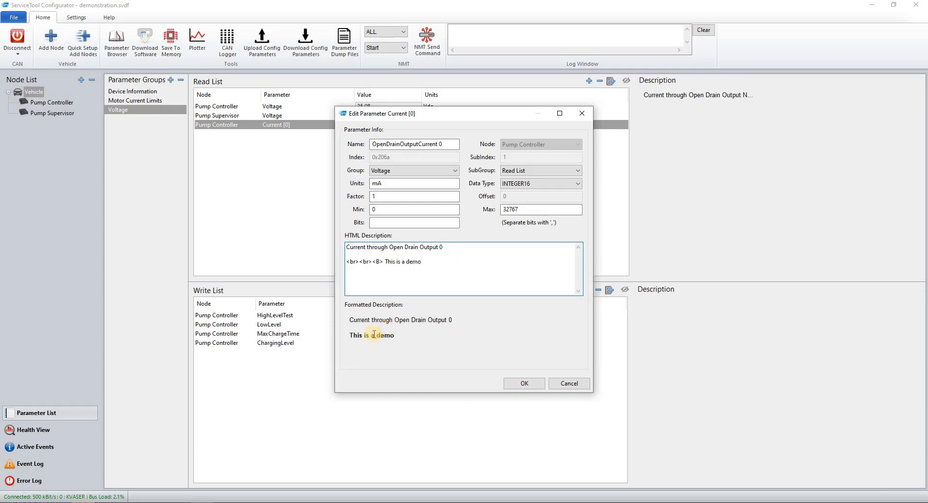
left_click(523, 384)
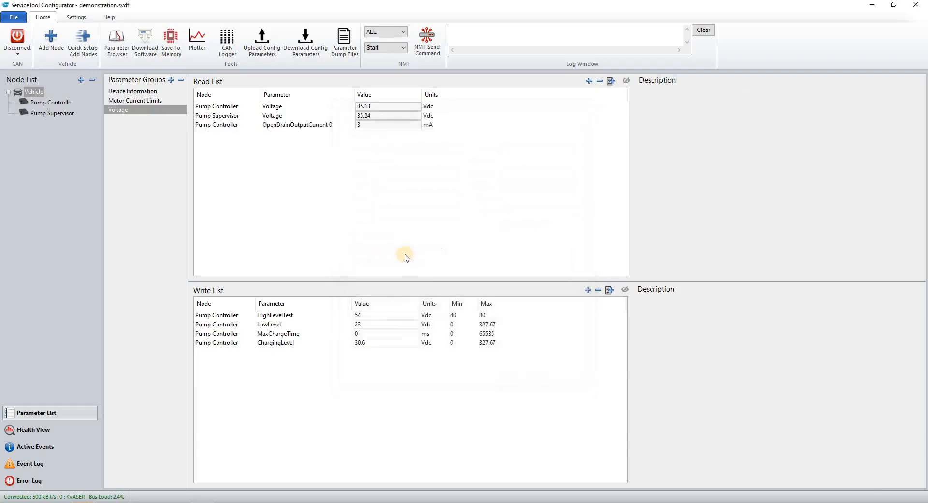
Step: In the Device Information group, show the Pump Supervisor's DeviceType value as hexadecimal
left_click(140, 92)
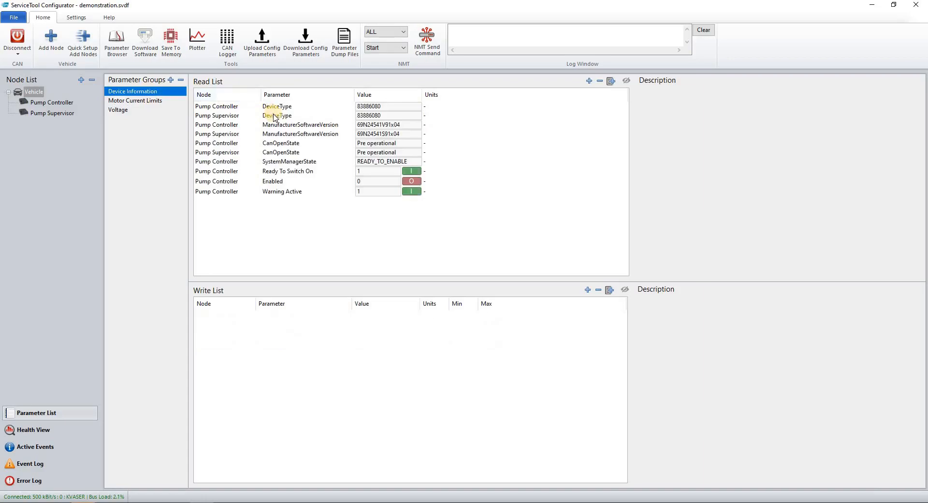
left_click(323, 116)
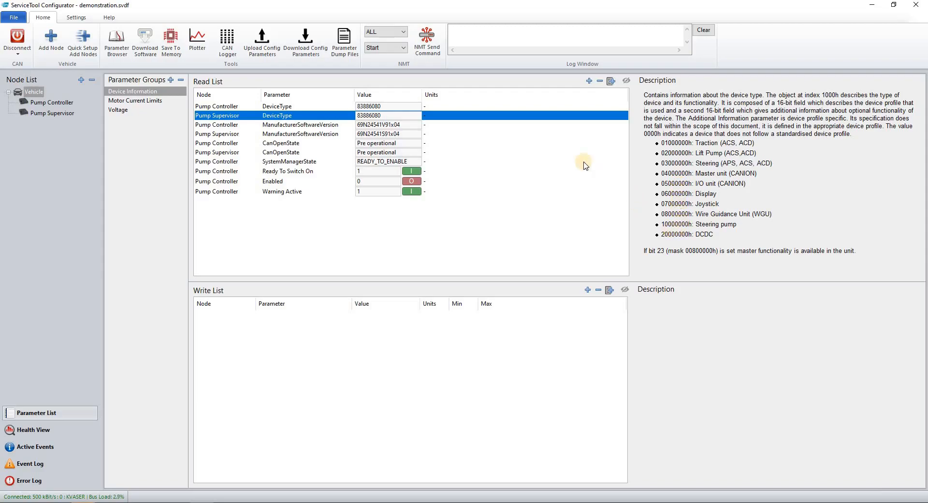
right_click(337, 121)
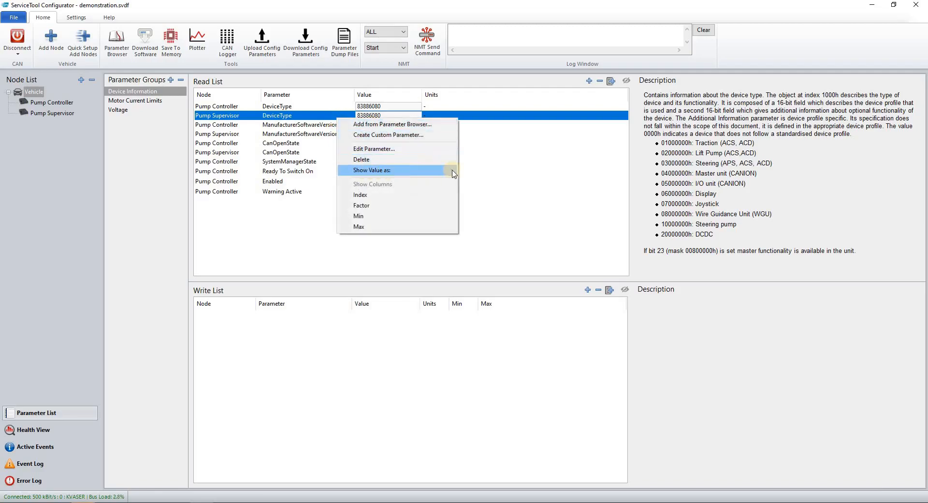
mouse_move(378, 171)
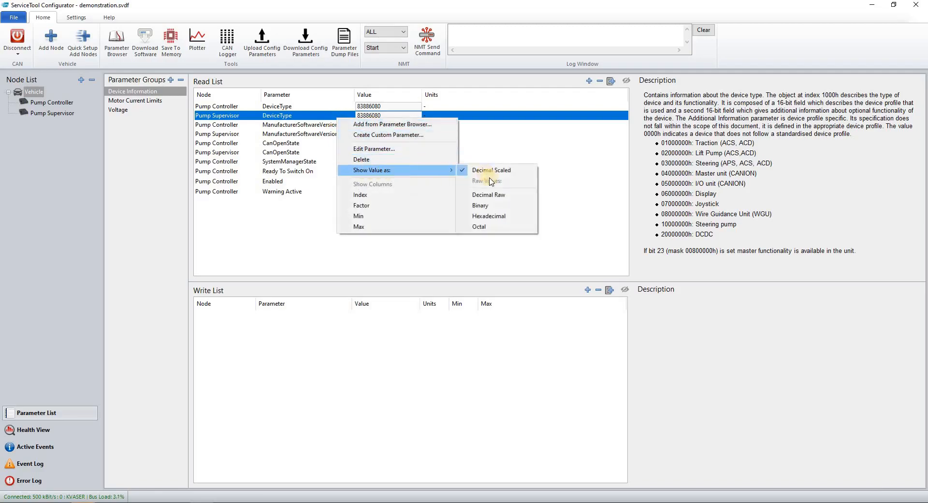
left_click(493, 216)
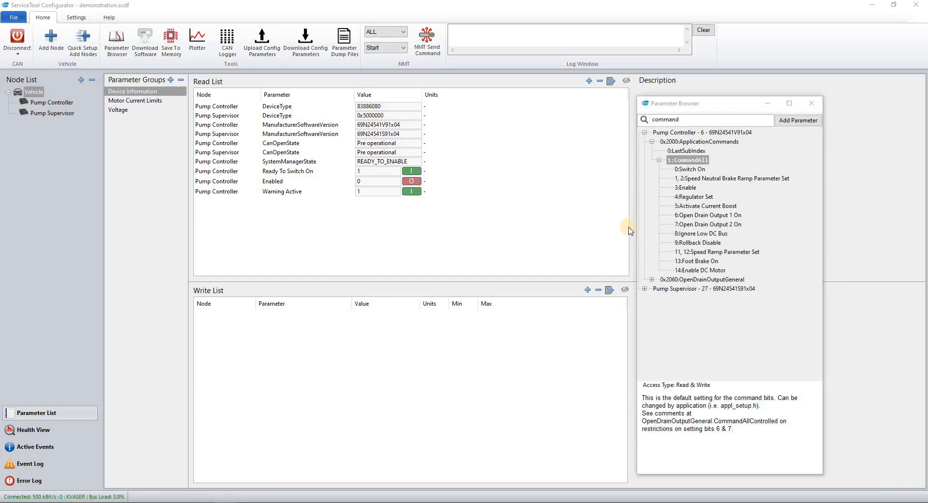
Step: Add the Pump Controller's 9:Rollback Disable bit once and the CommandAll parameter twice to the Device Information write list
left_click(659, 161)
double_click(686, 161)
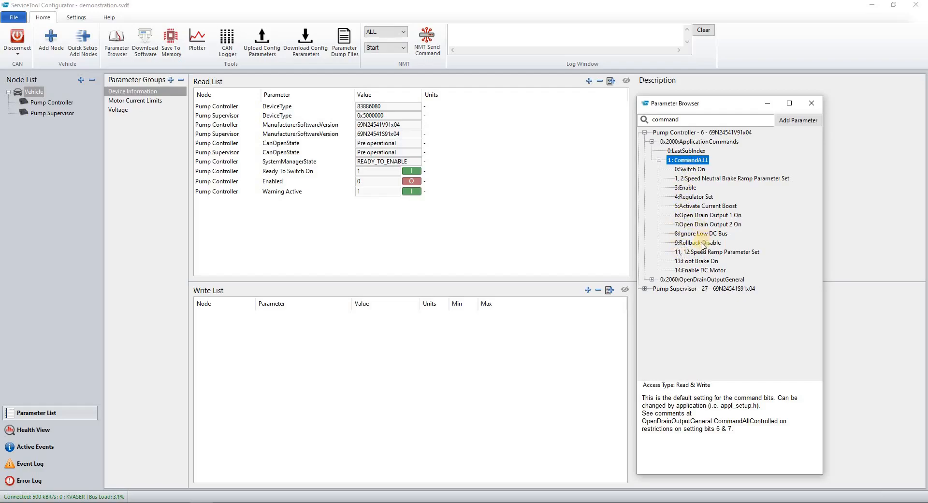
left_click_drag(702, 244, 452, 334)
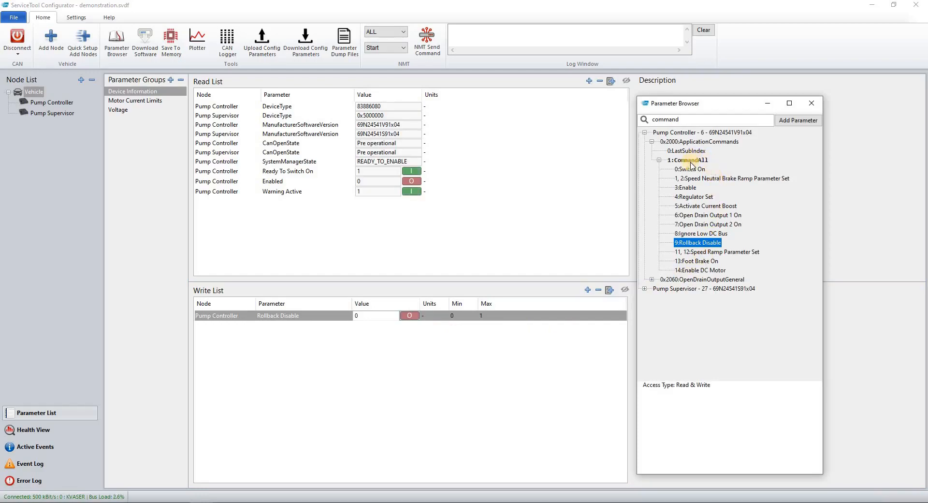
left_click_drag(691, 162, 347, 355)
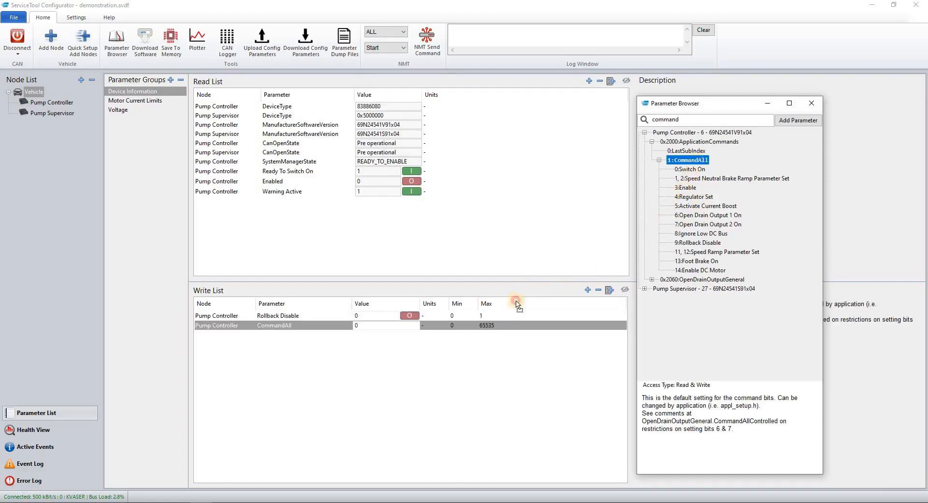
left_click_drag(516, 305, 356, 362)
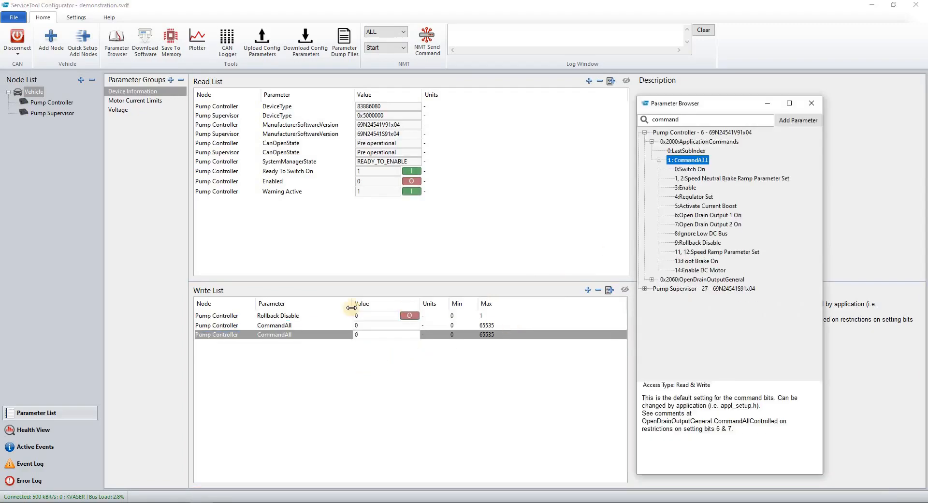
Step: Edit the first CommandAll entry in the write list, naming it "Rollback Disable" with bit 9, and save it
right_click(292, 327)
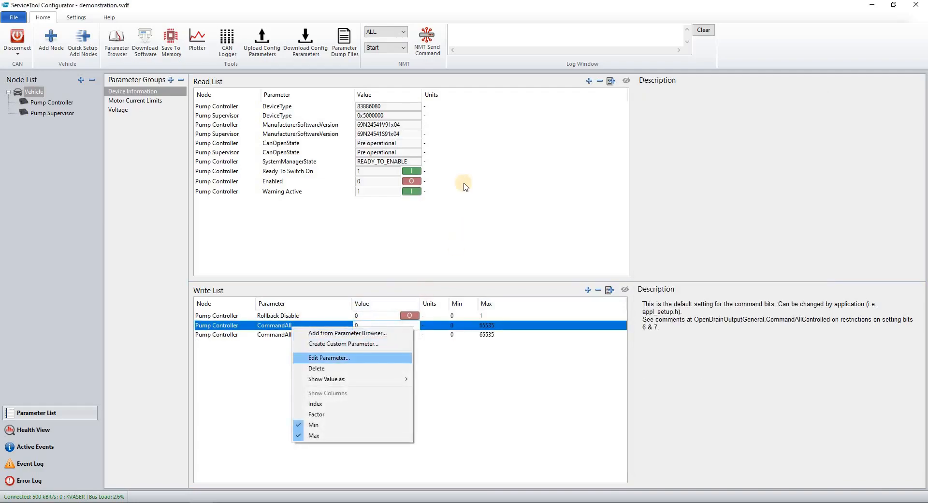
left_click(328, 357)
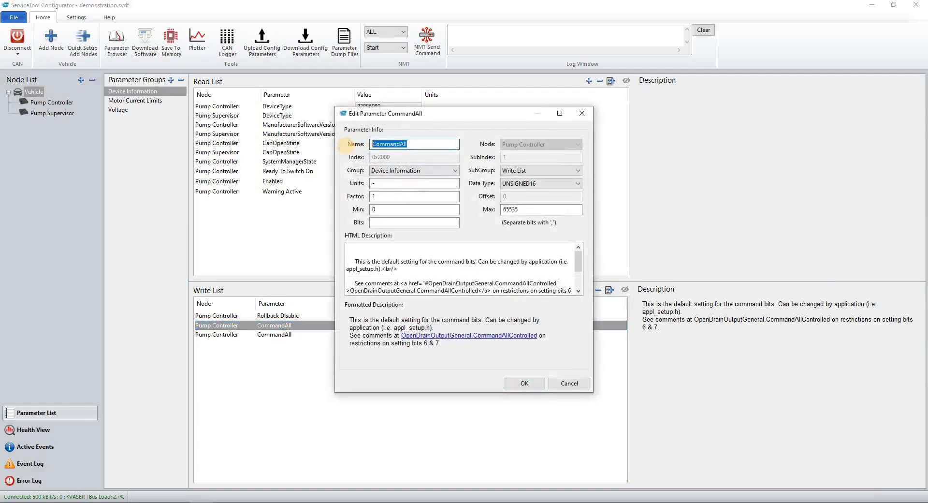
type("Rollback Disable")
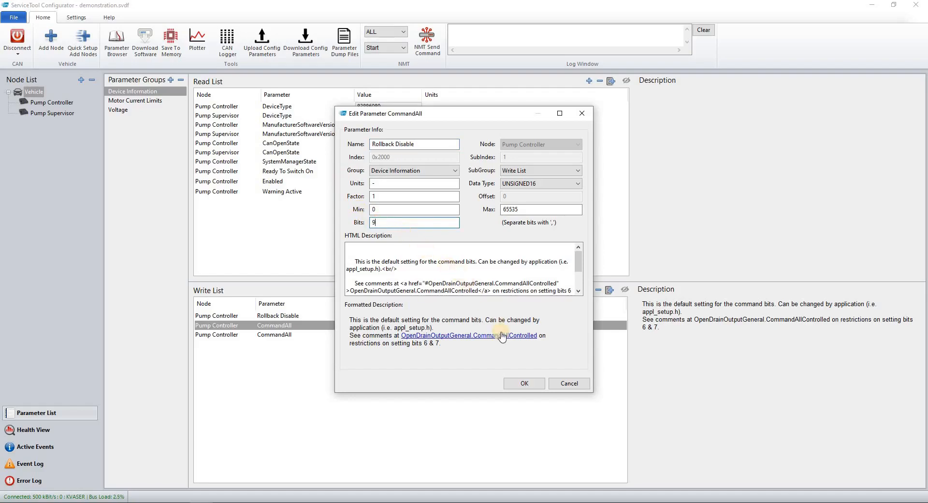
left_click(520, 385)
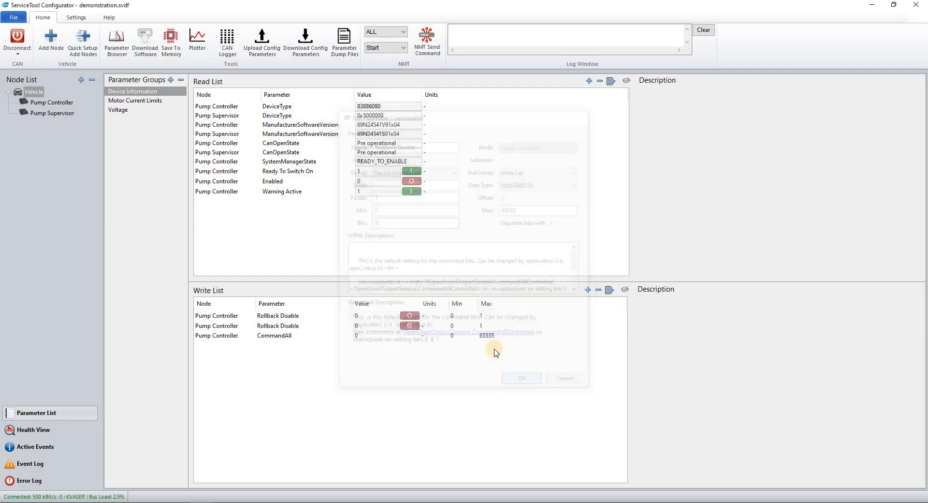
Step: Switch Rollback Disable on and back off using the two matching write list entries
left_click(410, 326)
left_click(410, 315)
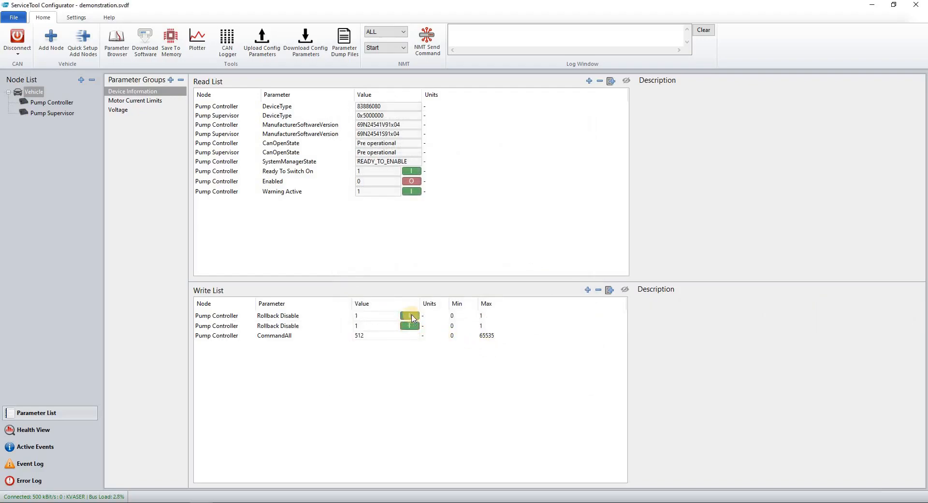
left_click(410, 316)
Step: Edit the remaining CommandAll entry, naming it "SpeedNeutral brake ramp" with bits 1,2, and save it
right_click(318, 337)
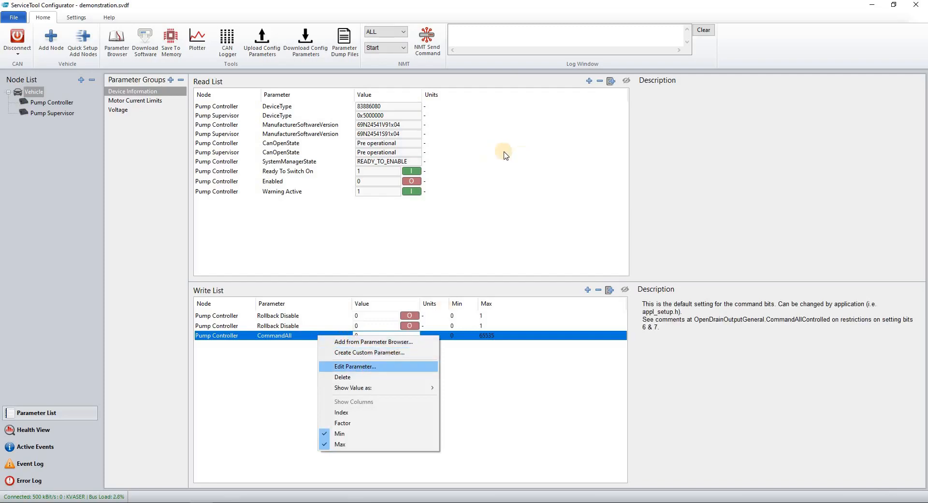
key("Return")
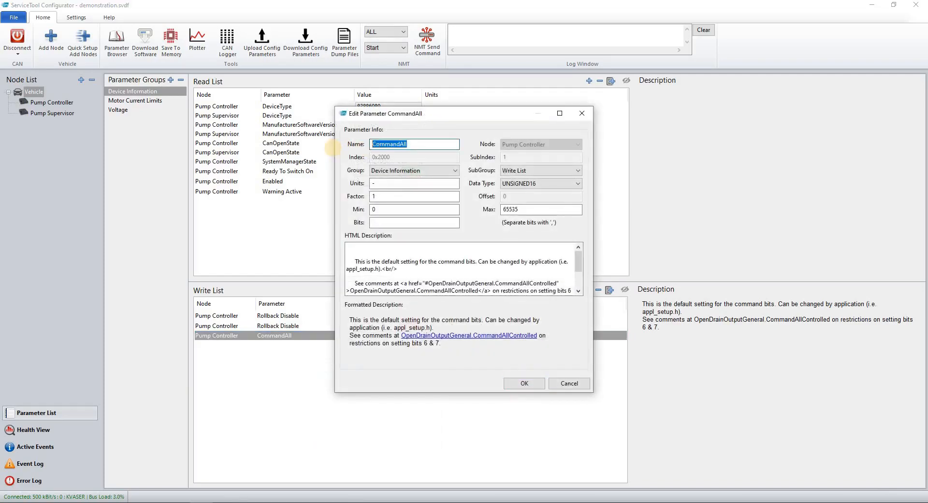
type("SpeedNeutral brake ramp")
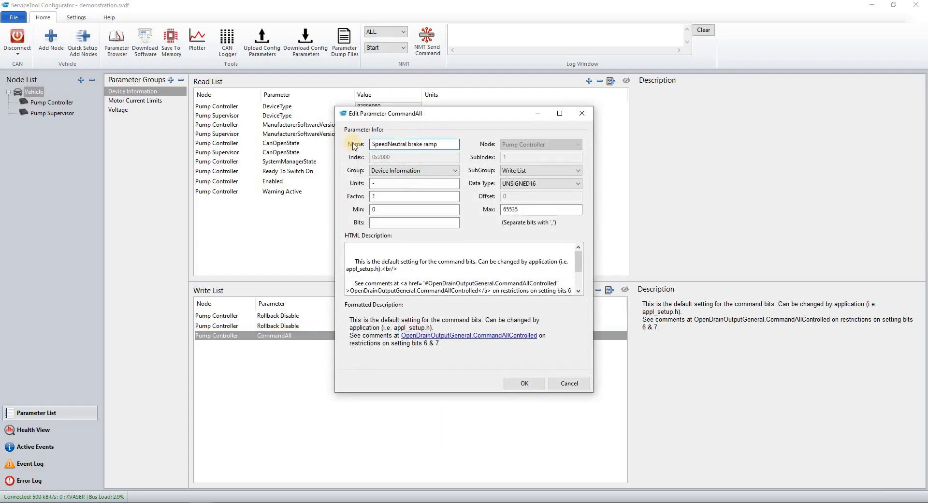
left_click(376, 223)
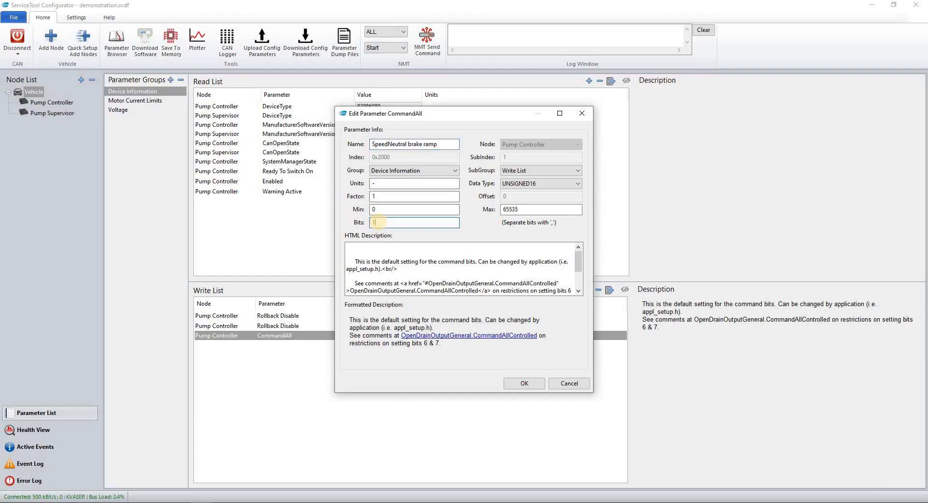
type("1,2")
left_click(522, 383)
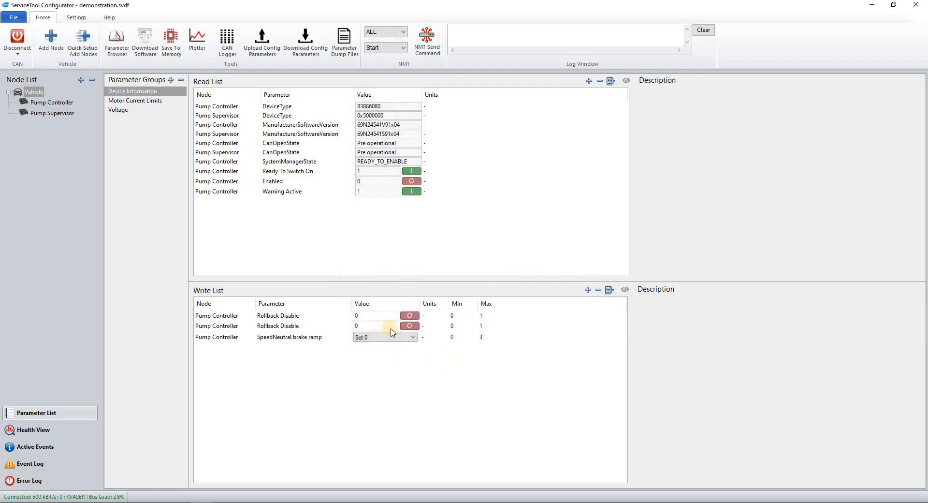
Step: Check the descriptions of the second Rollback Disable and the SpeedNeutral brake ramp entries, and toggle Rollback Disable on and off
left_click(418, 327)
left_click(604, 324)
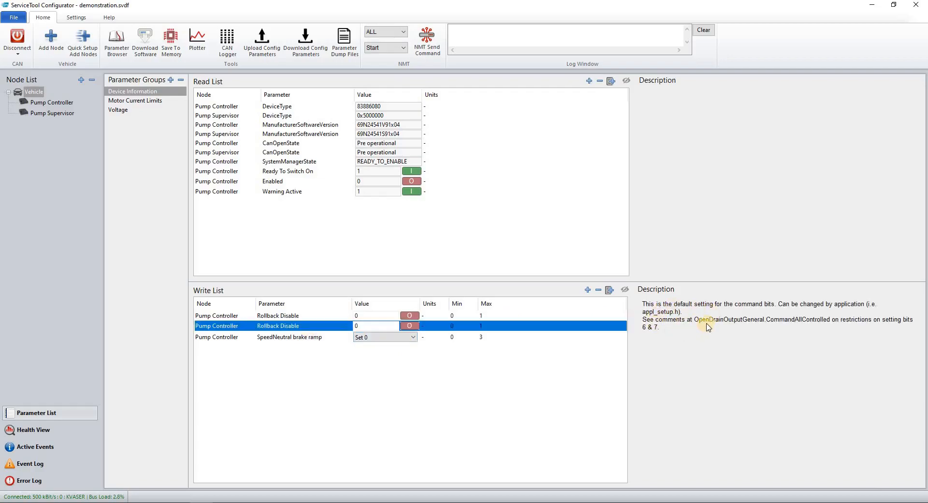
left_click(319, 339)
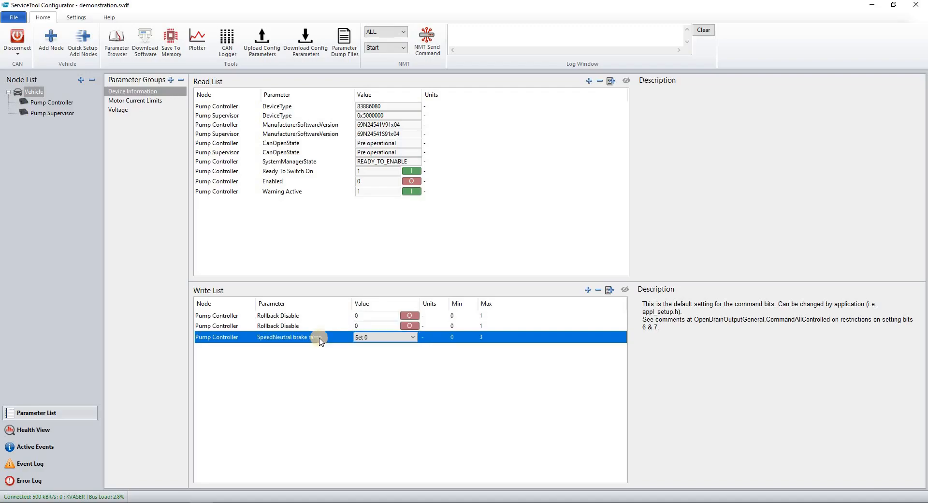
left_click(410, 328)
left_click(411, 327)
left_click(424, 362)
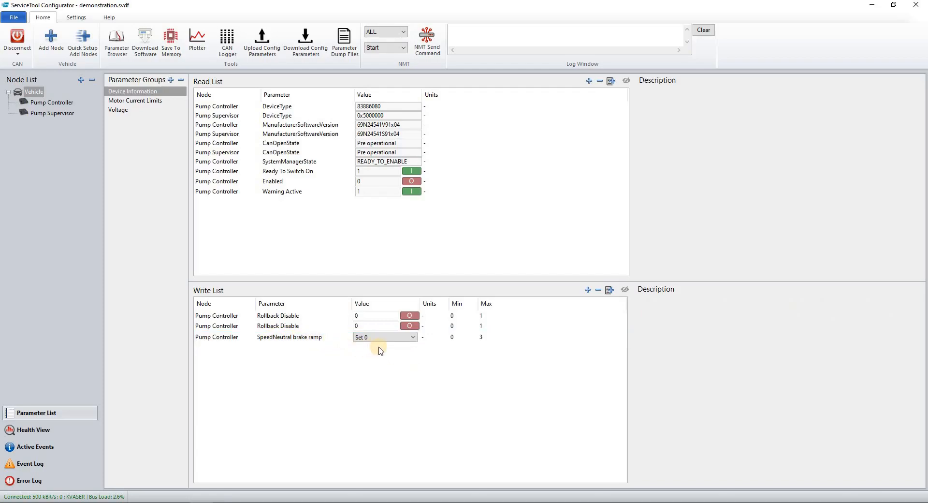
Step: Try Set 3 as the SpeedNeutral brake ramp value in the write list and change it to Set 1
left_click(415, 337)
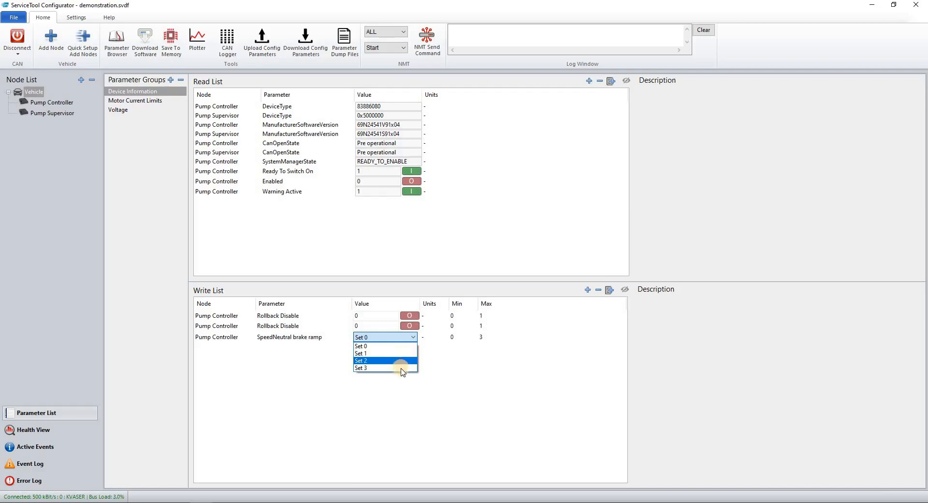
left_click(405, 368)
left_click(324, 338)
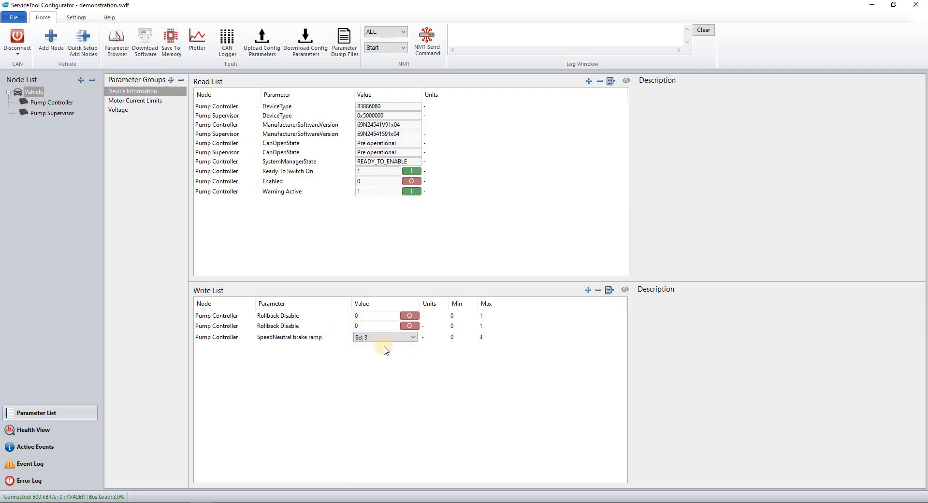
left_click(414, 338)
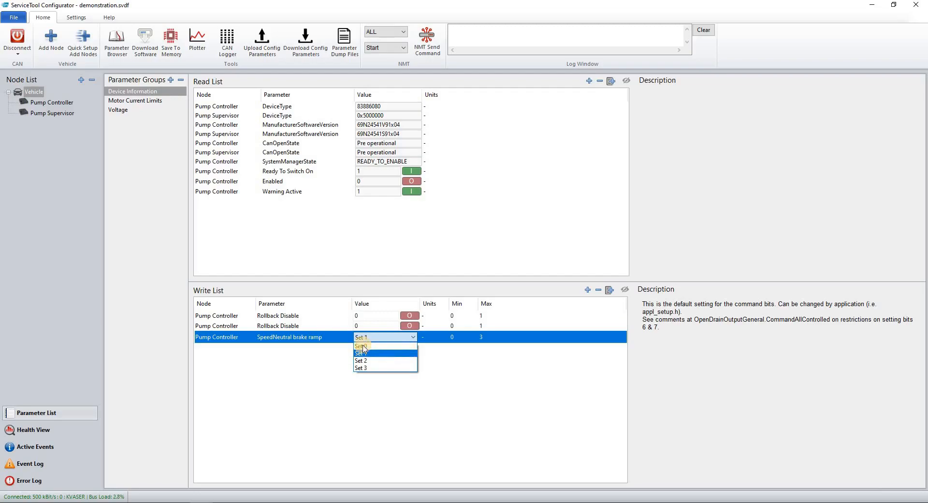
left_click(407, 353)
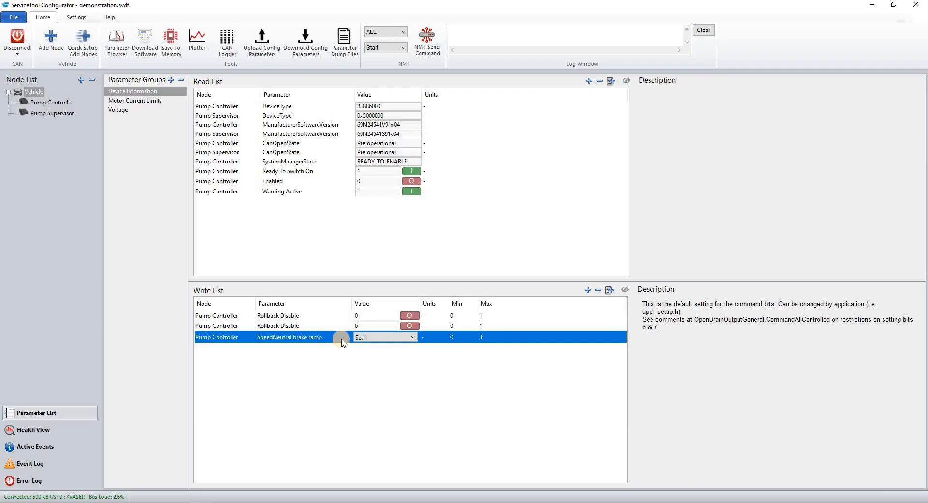
Step: Edit the SpeedNeutral brake ramp parameter to a minimum of 1 and a maximum of 2, and save it
right_click(343, 342)
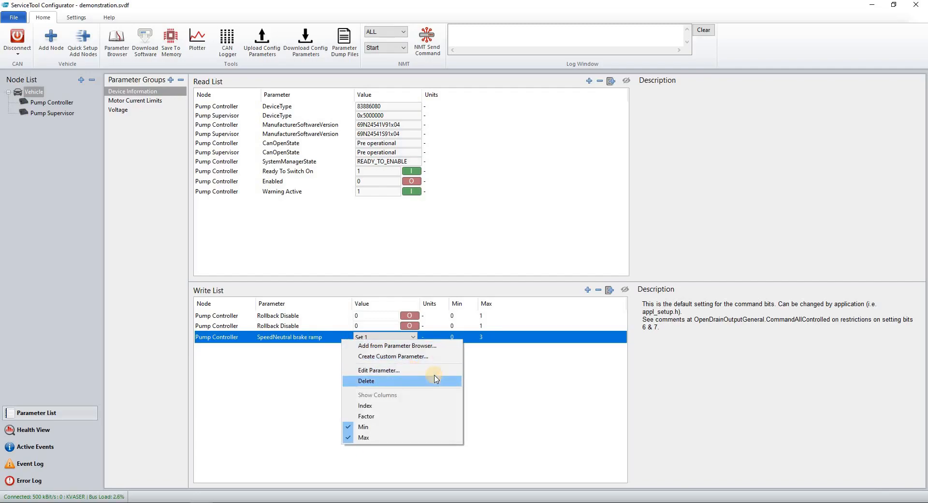
left_click(435, 370)
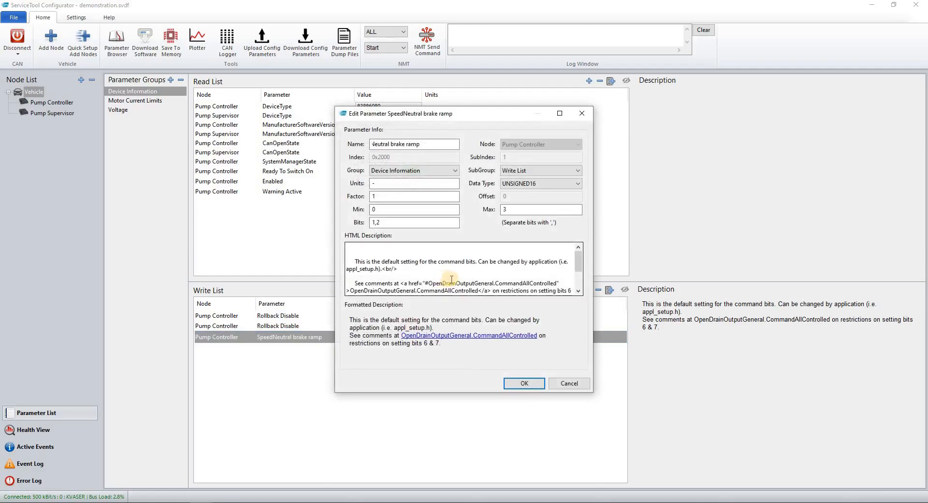
left_click(437, 275)
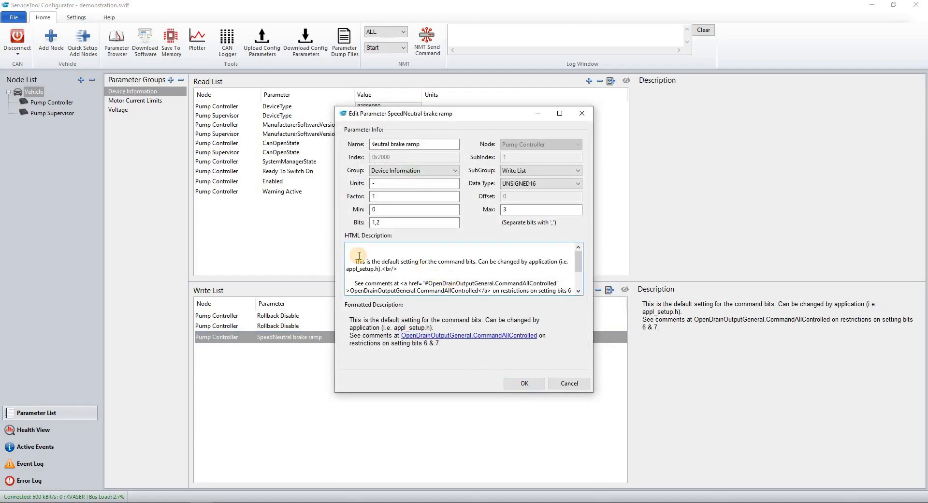
left_click(357, 248)
left_click_drag(473, 114, 612, 131)
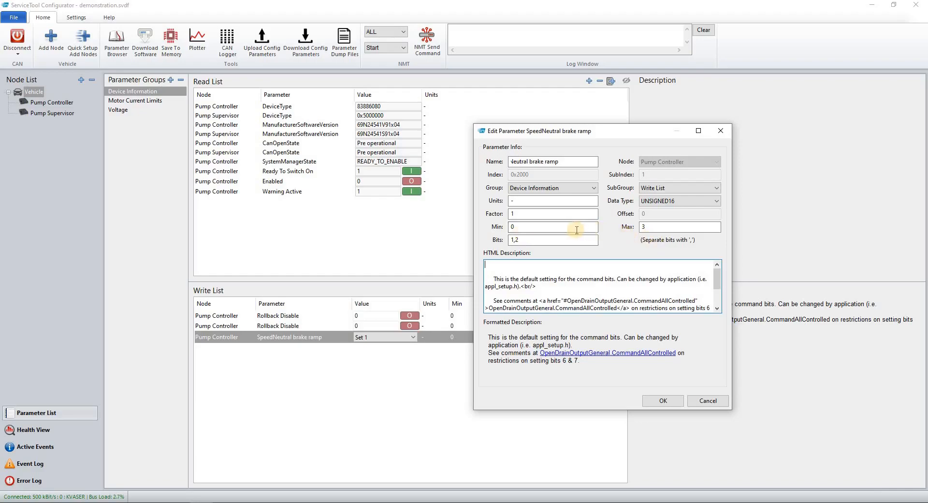
double_click(512, 227)
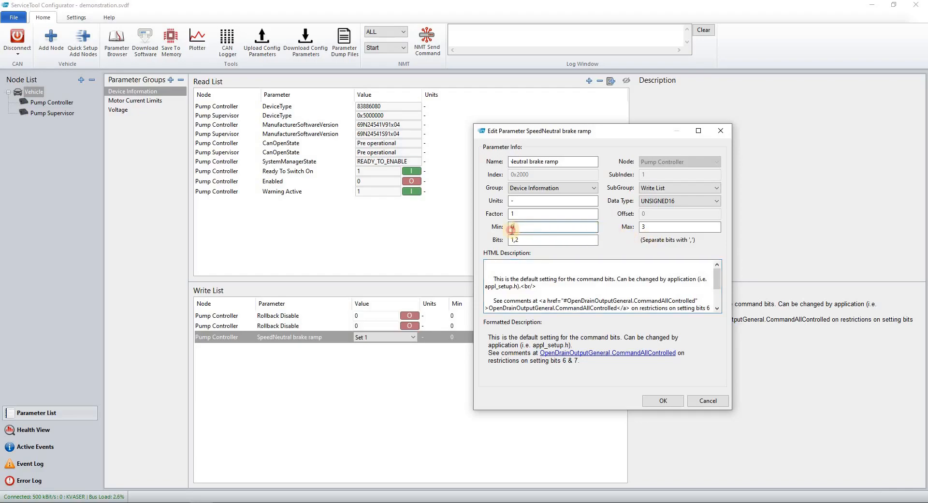
double_click(654, 226)
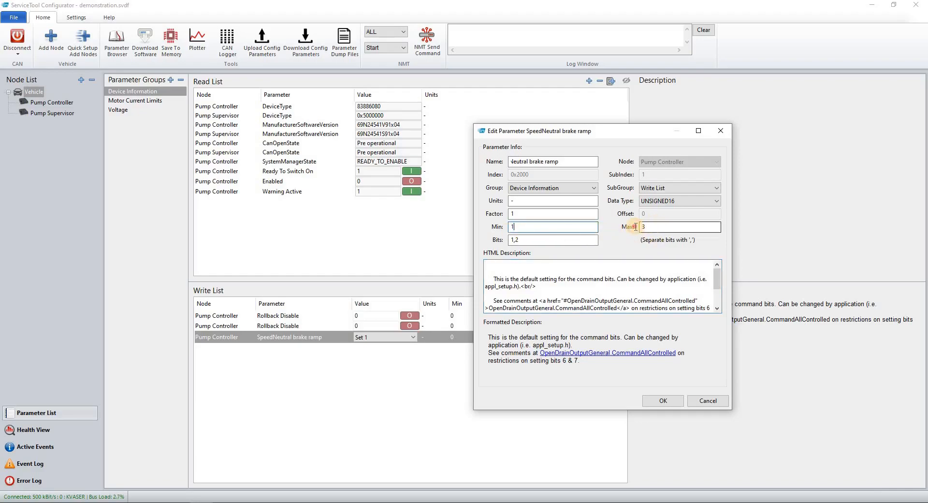
type("2")
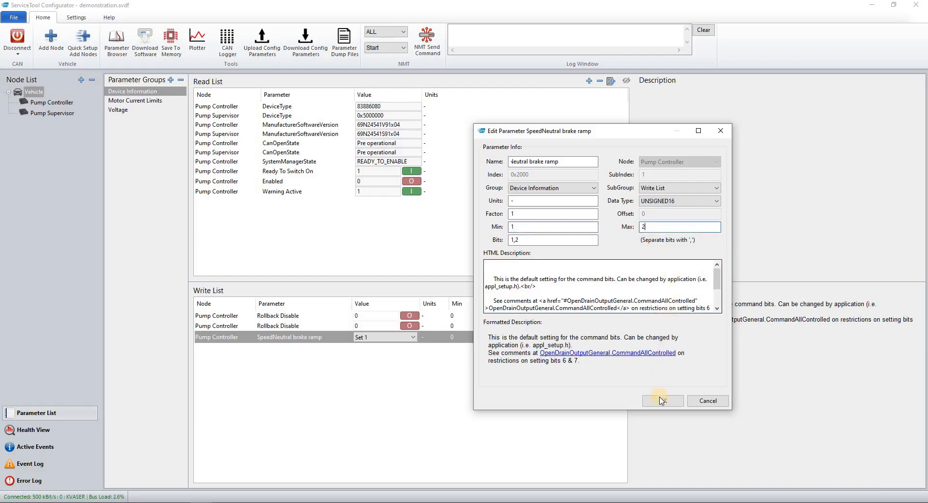
left_click(662, 400)
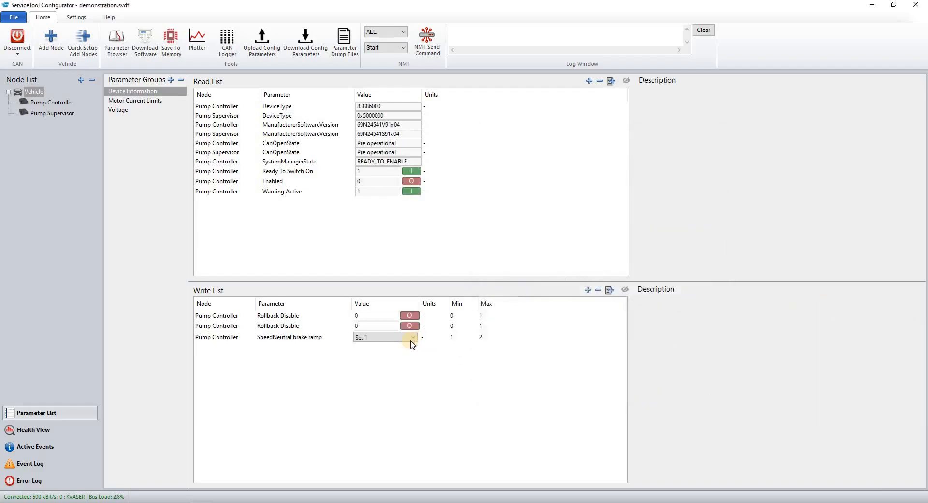
Step: Try to assign the out-of-range option Set 3 to the SpeedNeutral brake ramp parameter
left_click(414, 338)
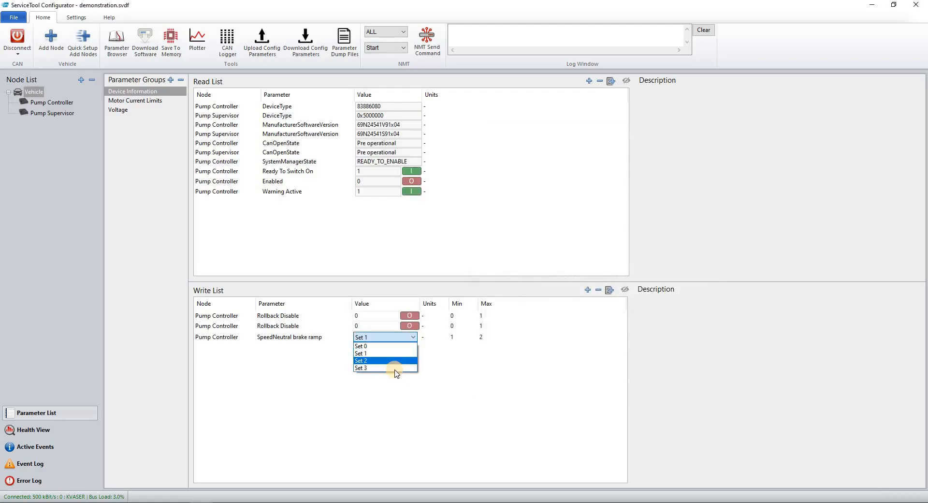
left_click(395, 369)
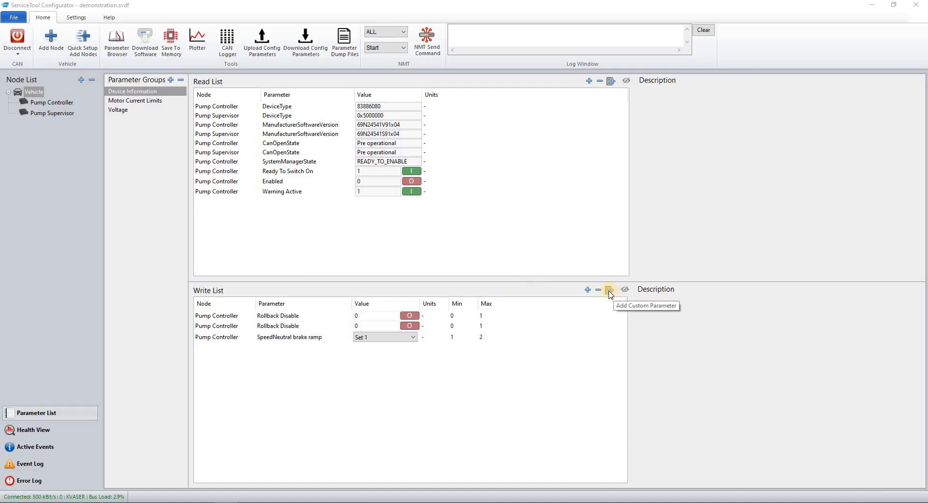
Step: Start a custom parameter for the read list, assign it to the Pump Controller node and name it DeviceType
right_click(392, 225)
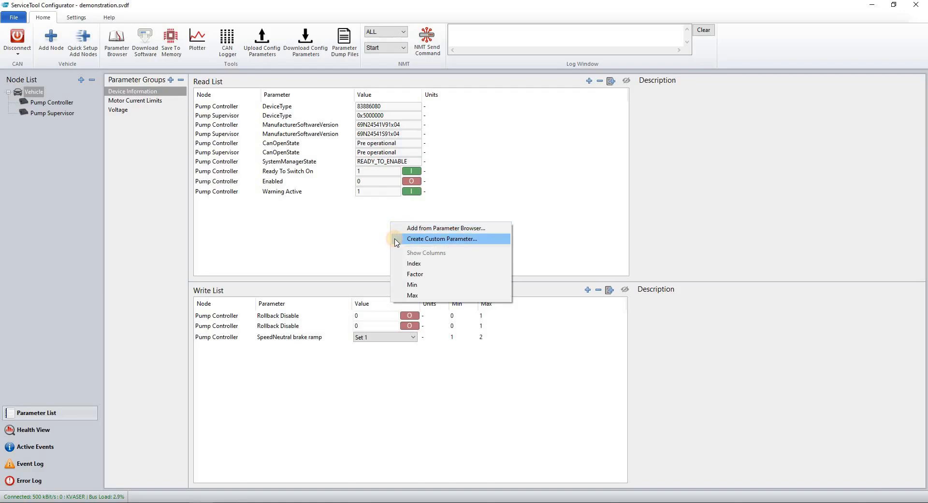
left_click(396, 239)
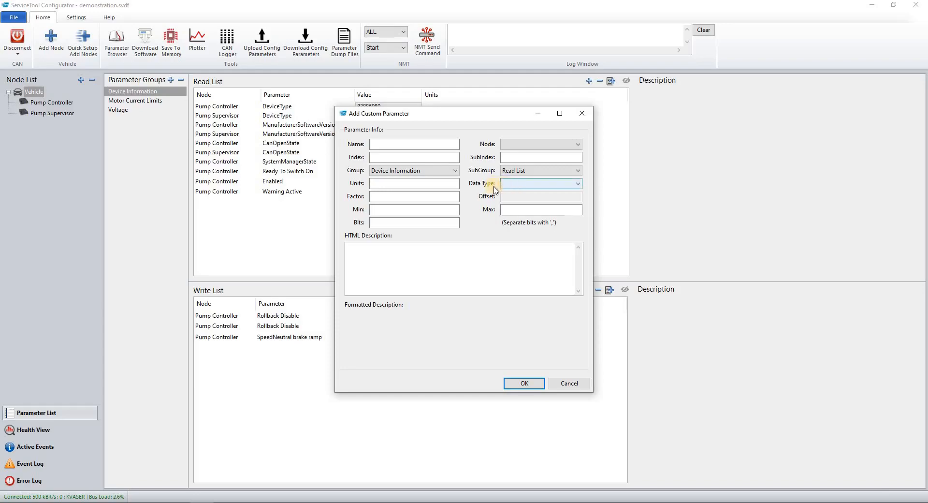
left_click(530, 144)
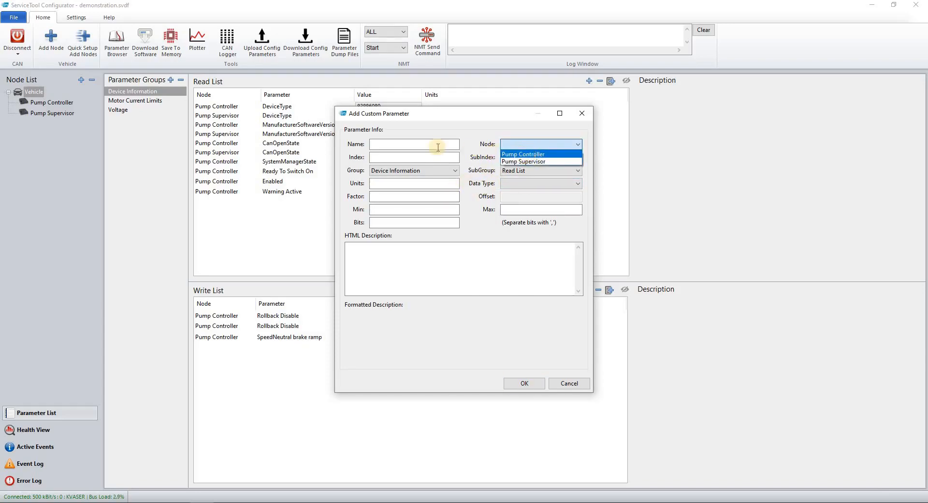
left_click(529, 154)
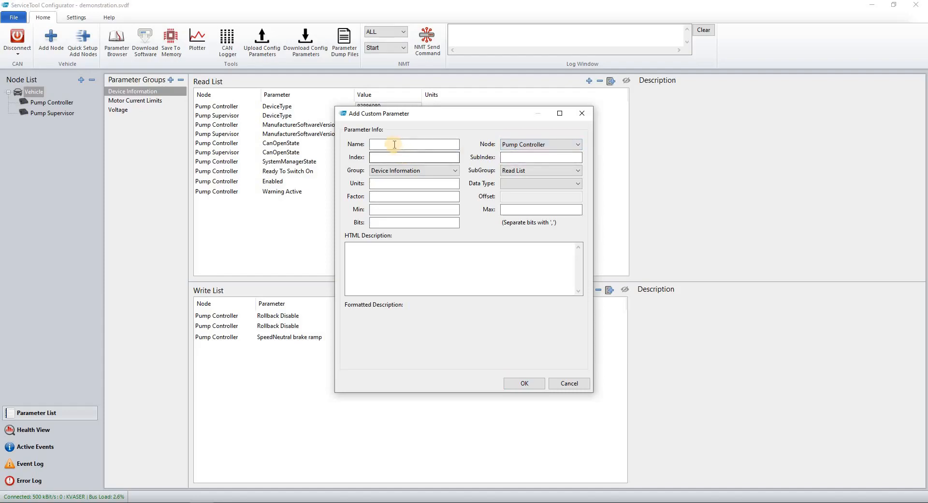
left_click(394, 144)
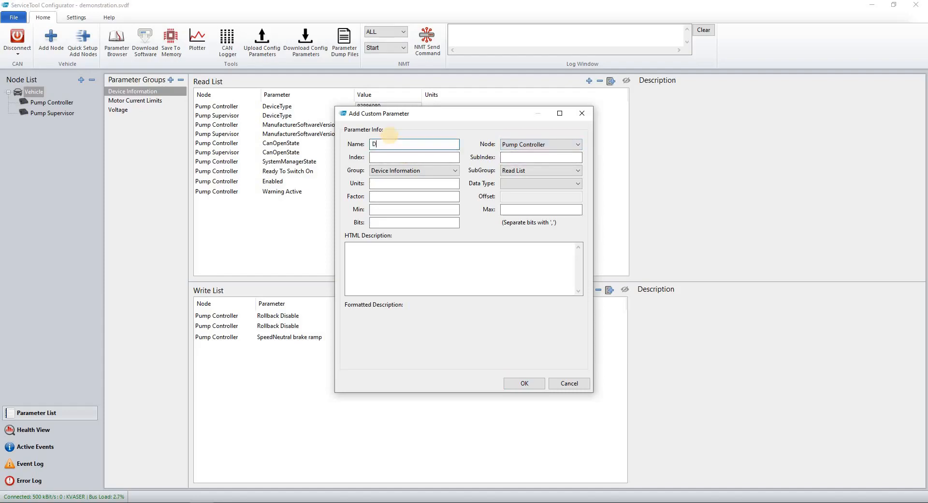
type("DeviceType")
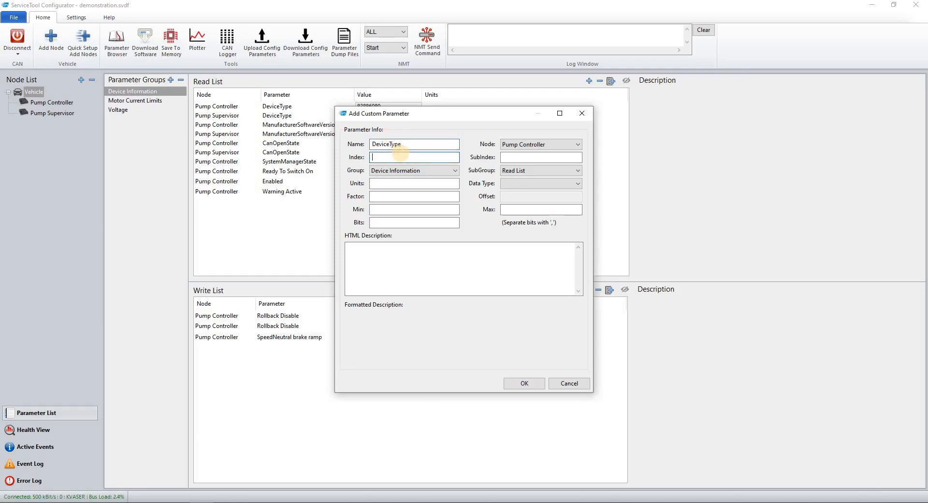
Step: Give the custom parameter index 0x1000, subindex 0 and data type UNSIGNED32, and add it to the Device Information read list
left_click(401, 155)
type("0x1000")
left_click(516, 157)
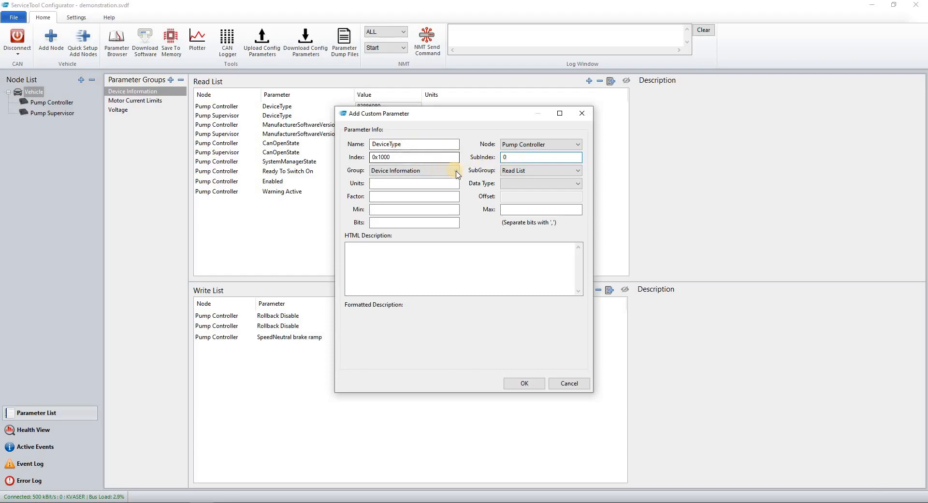
left_click(531, 183)
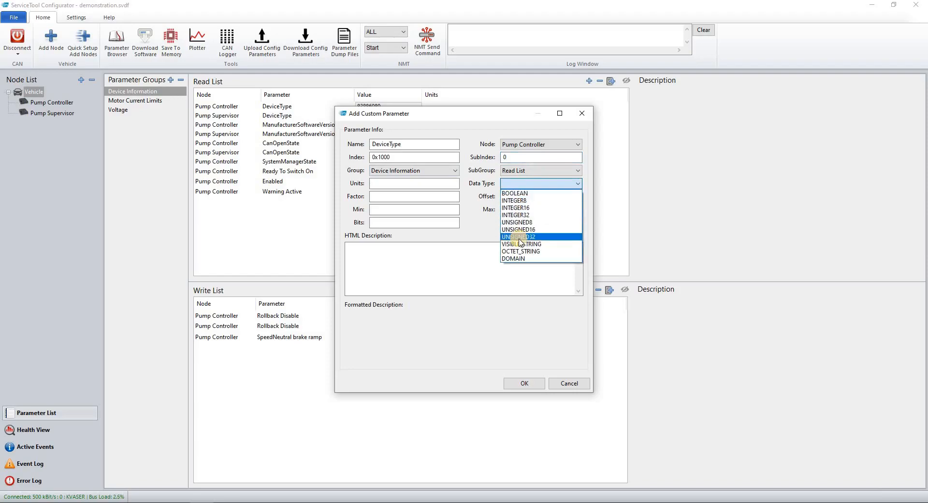
left_click(520, 237)
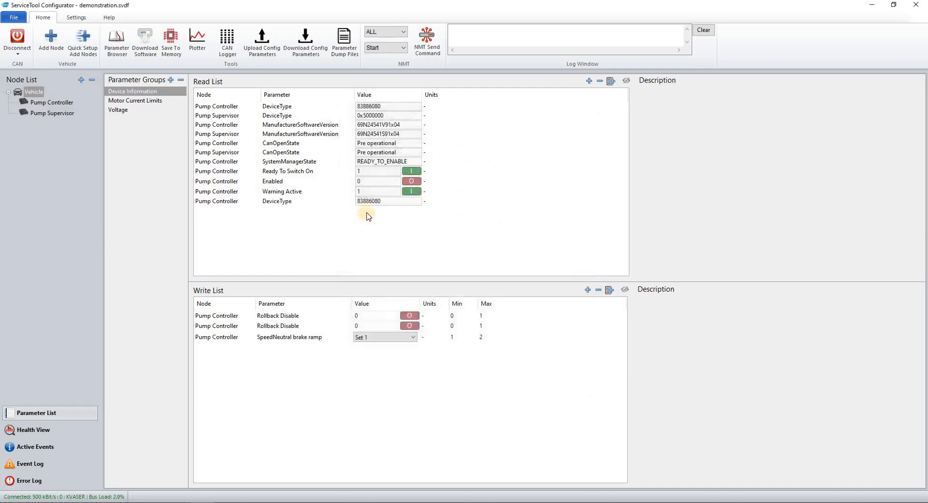
Step: Show the value of the custom DeviceType parameter at the end of the read list as hexadecimal
left_click(377, 202)
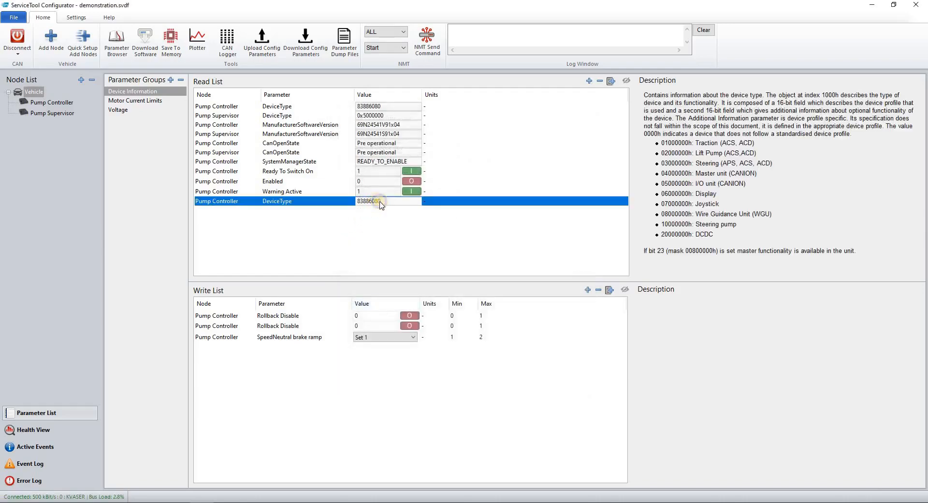
right_click(377, 203)
mouse_move(488, 253)
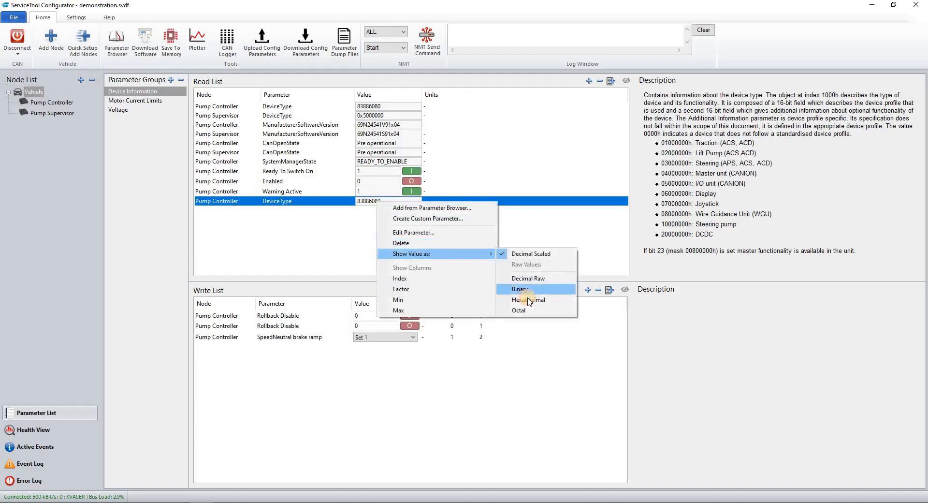
left_click(527, 298)
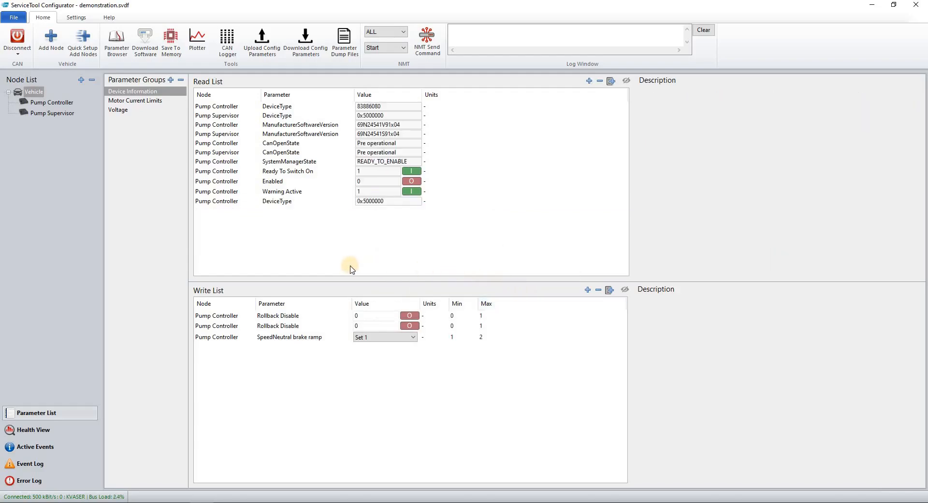